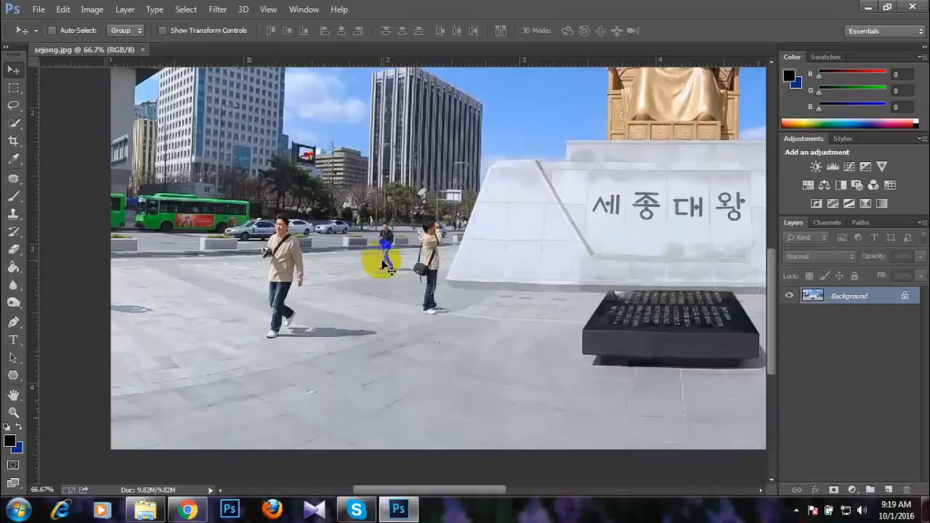
Step: Examine the walking man with the camera and the direction of his shadow on the pavement
{"action": "mouse_move", "coordinate": [390, 270]}
{"action": "left_mouse_down"}
{"action": "mouse_move", "coordinate": [422, 252]}
{"action": "mouse_move", "coordinate": [422, 270]}
{"action": "mouse_move", "coordinate": [438, 283]}
{"action": "mouse_move", "coordinate": [295, 290]}
{"action": "mouse_move", "coordinate": [283, 277]}
{"action": "left_mouse_up"}
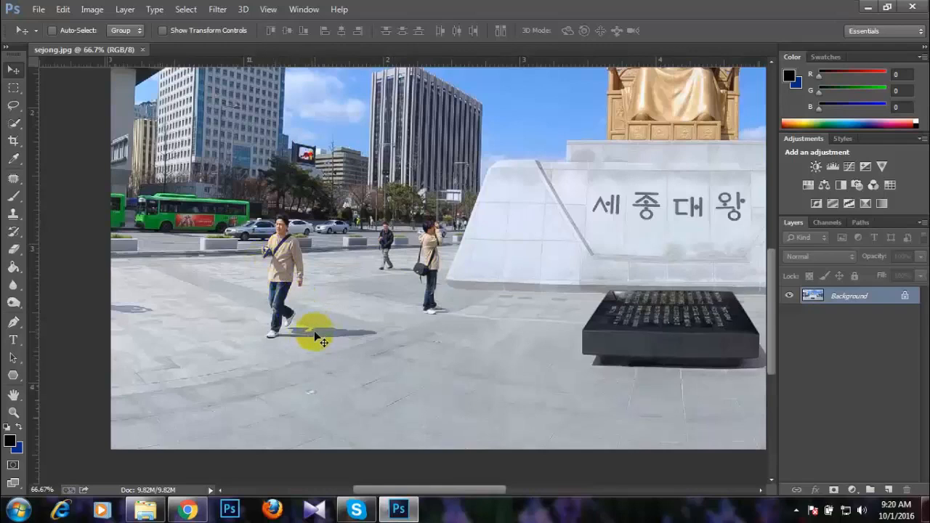
{"action": "key", "text": "ctrl+plus"}
{"action": "key", "text": "ctrl+plus"}
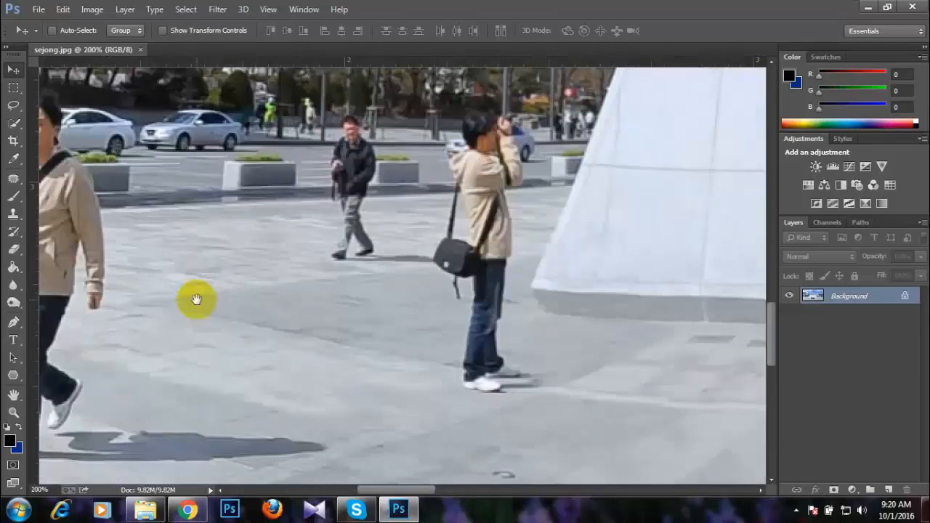
{"action": "left_click_drag", "start_coordinate": [197, 301], "coordinate": [383, 245]}
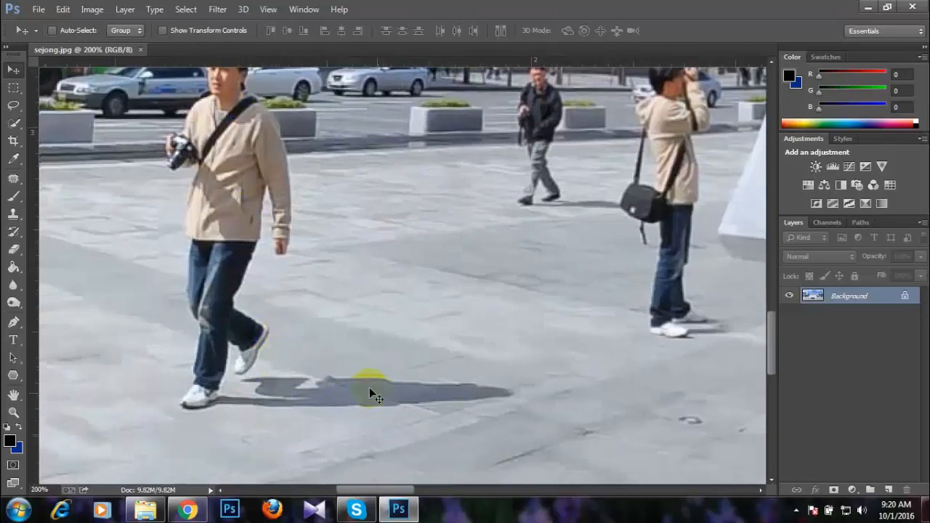
{"action": "left_click_drag", "start_coordinate": [369, 387], "coordinate": [541, 494]}
{"action": "left_click_drag", "start_coordinate": [448, 327], "coordinate": [455, 191]}
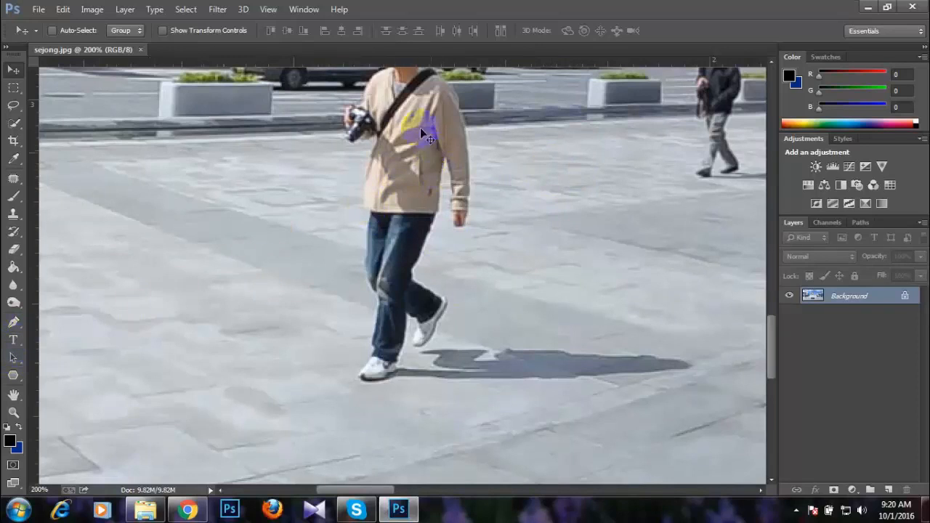
{"action": "scroll", "coordinate": [396, 160], "scroll_direction": "up", "scroll_amount": 4}
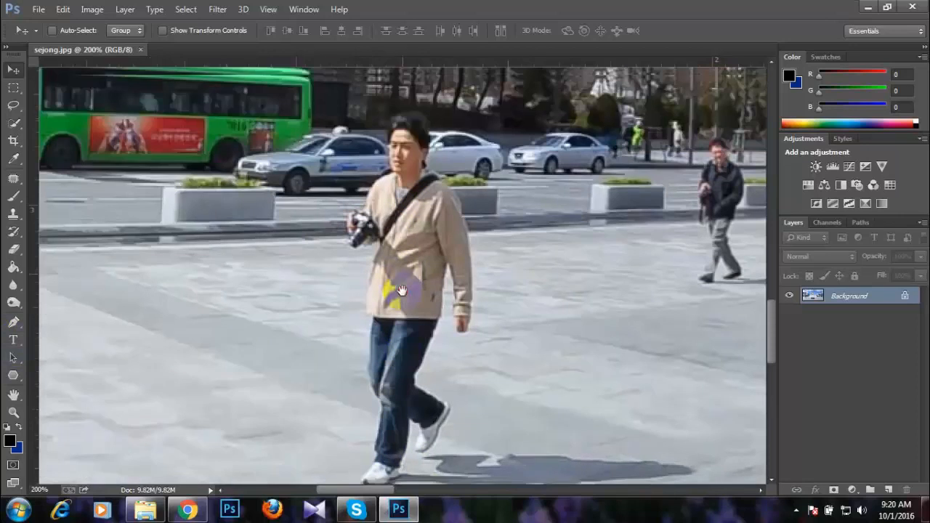
{"action": "left_click_drag", "start_coordinate": [435, 395], "coordinate": [431, 264]}
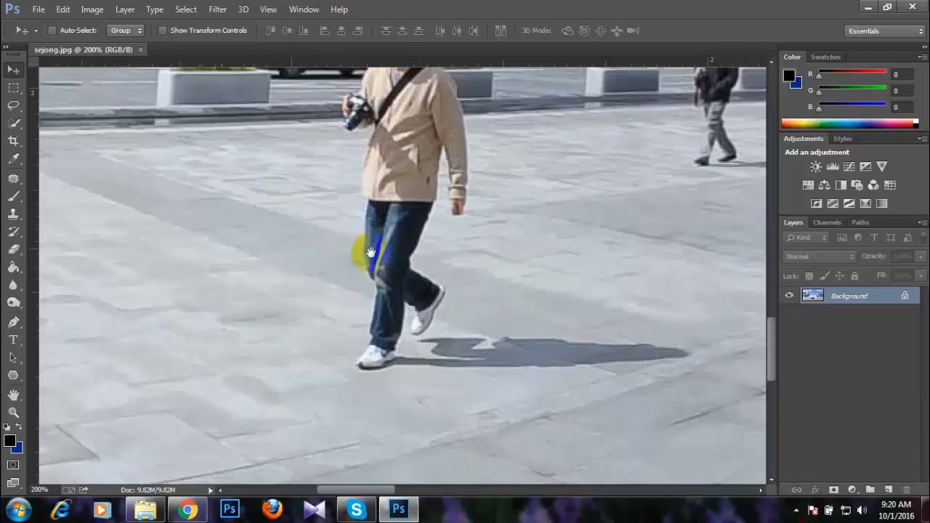
{"action": "scroll", "coordinate": [371, 301], "scroll_direction": "up", "scroll_amount": 3}
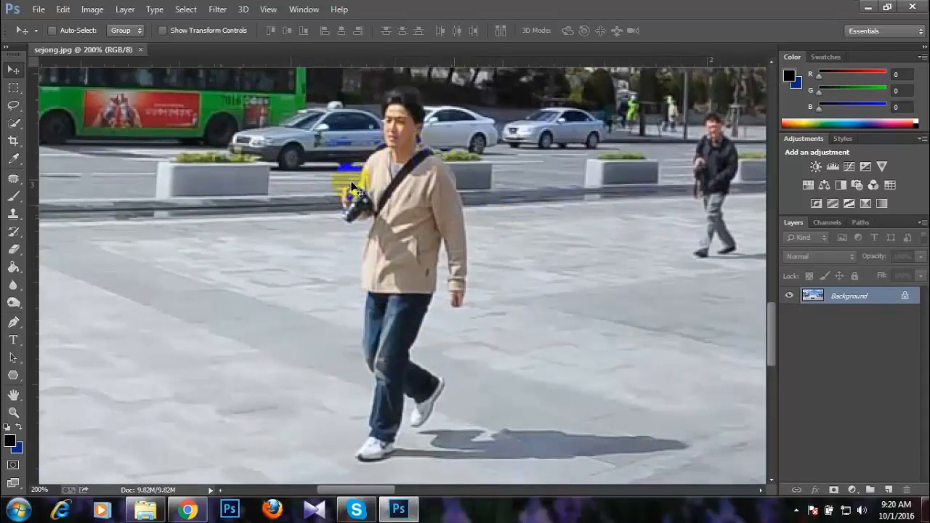
Step: Make a rough selection of the walking man from head to shoes with the Quick Selection tool
{"action": "left_click", "coordinate": [14, 125]}
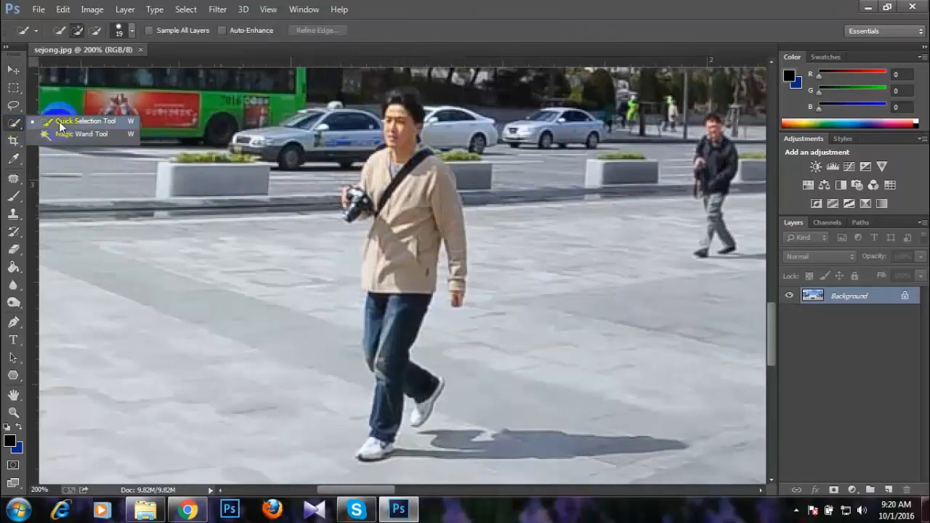
{"action": "left_click", "coordinate": [72, 119]}
{"action": "mouse_move", "coordinate": [397, 98]}
{"action": "left_mouse_down"}
{"action": "mouse_move", "coordinate": [412, 226]}
{"action": "mouse_move", "coordinate": [393, 246]}
{"action": "mouse_move", "coordinate": [364, 205]}
{"action": "mouse_move", "coordinate": [363, 187]}
{"action": "mouse_move", "coordinate": [352, 198]}
{"action": "mouse_move", "coordinate": [392, 229]}
{"action": "mouse_move", "coordinate": [393, 374]}
{"action": "mouse_move", "coordinate": [376, 441]}
{"action": "mouse_move", "coordinate": [386, 367]}
{"action": "mouse_move", "coordinate": [371, 329]}
{"action": "mouse_move", "coordinate": [416, 366]}
{"action": "mouse_move", "coordinate": [411, 407]}
{"action": "left_mouse_up"}
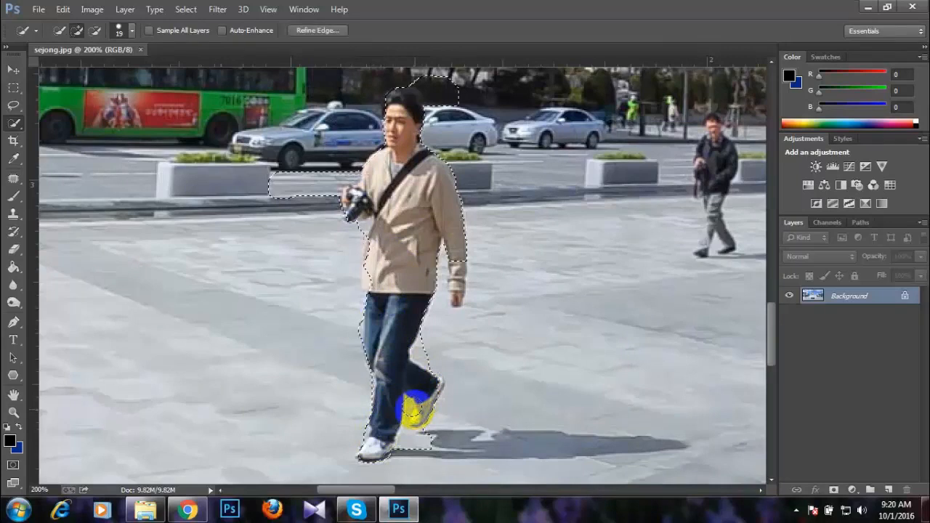
Step: Refine the selection around the man's head, camera and hand, and copy him to a new layer
{"action": "key", "text": "alt"}
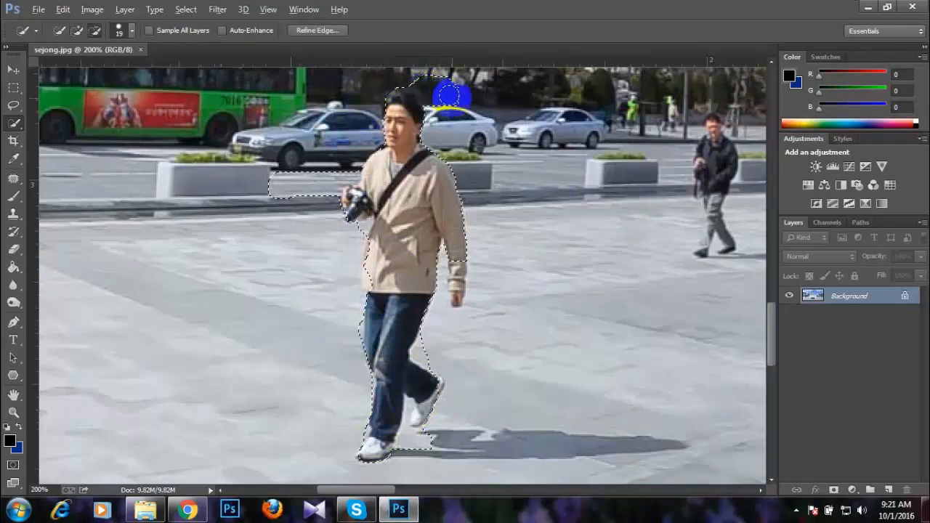
{"action": "left_click_drag", "start_coordinate": [440, 92], "coordinate": [425, 83]}
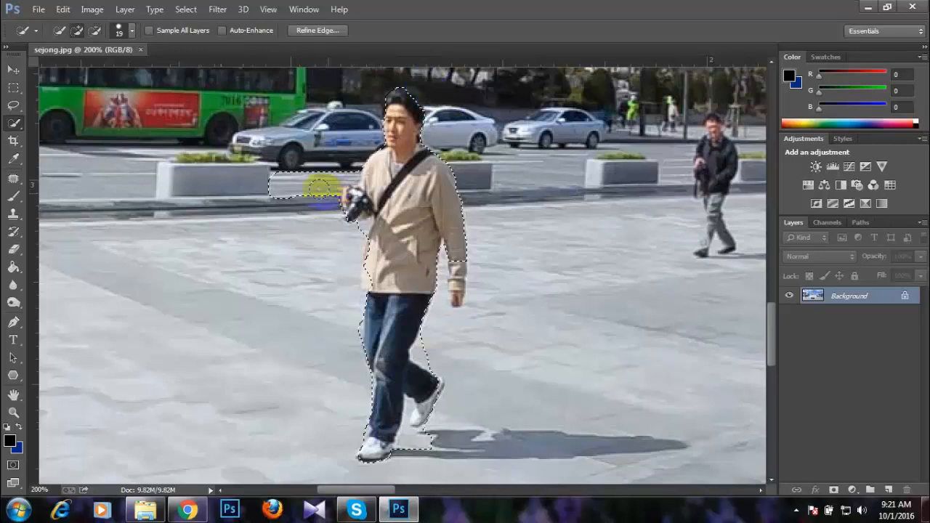
{"action": "mouse_move", "coordinate": [289, 181]}
{"action": "left_mouse_down"}
{"action": "mouse_move", "coordinate": [302, 183]}
{"action": "mouse_move", "coordinate": [286, 196]}
{"action": "mouse_move", "coordinate": [307, 204]}
{"action": "mouse_move", "coordinate": [299, 178]}
{"action": "mouse_move", "coordinate": [315, 170]}
{"action": "mouse_move", "coordinate": [315, 182]}
{"action": "mouse_move", "coordinate": [341, 180]}
{"action": "left_mouse_up"}
{"action": "key", "text": "alt"}
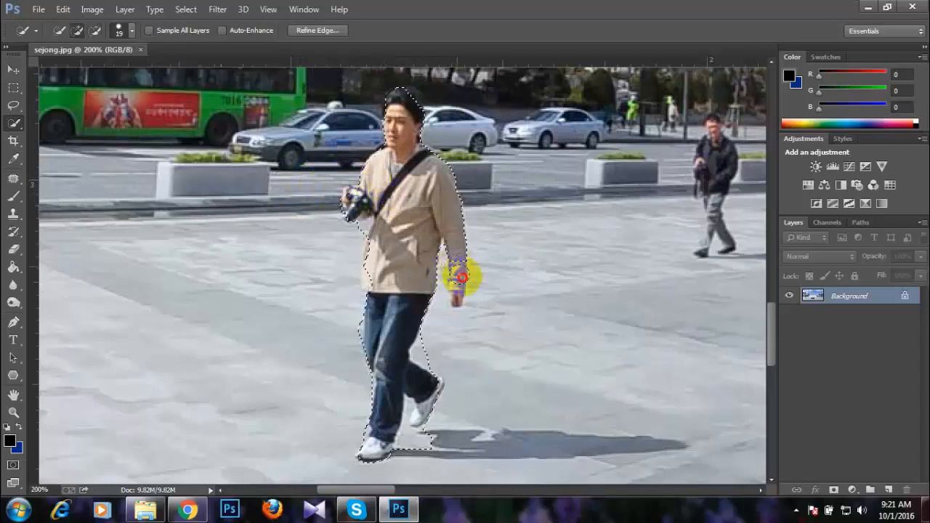
{"action": "mouse_move", "coordinate": [460, 273]}
{"action": "left_mouse_down"}
{"action": "mouse_move", "coordinate": [465, 326]}
{"action": "mouse_move", "coordinate": [442, 342]}
{"action": "mouse_move", "coordinate": [438, 332]}
{"action": "mouse_move", "coordinate": [444, 358]}
{"action": "mouse_move", "coordinate": [434, 360]}
{"action": "mouse_move", "coordinate": [453, 315]}
{"action": "left_mouse_up"}
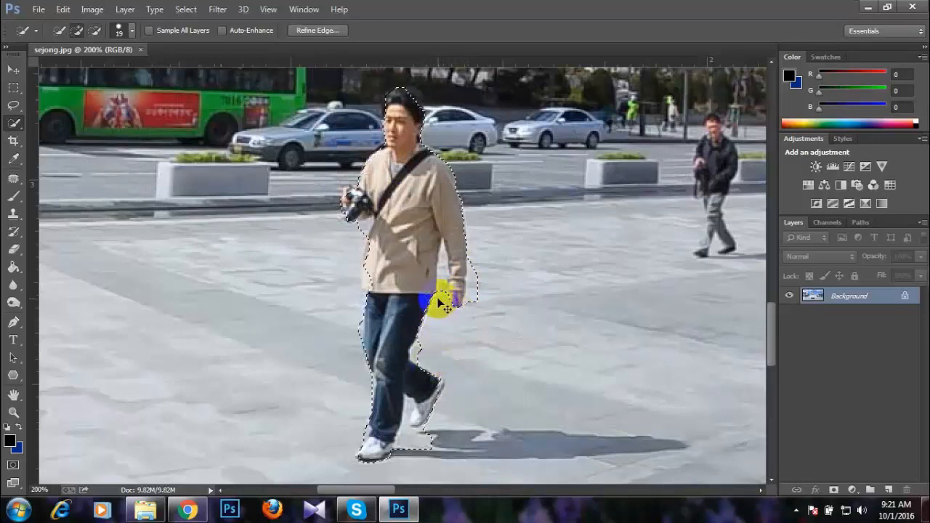
{"action": "key", "text": "ctrl+j"}
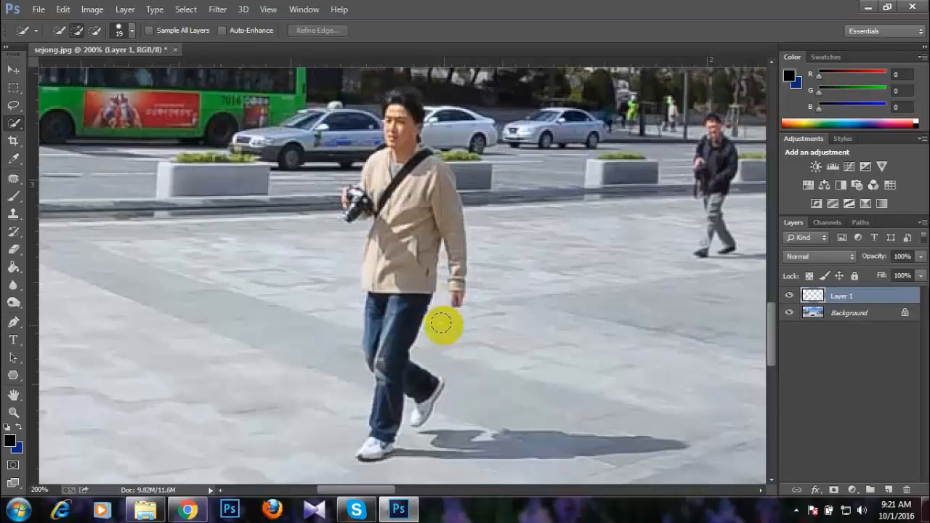
Step: Add a Multiply drop shadow to the man's layer with 75% opacity, 30° angle, 9 px distance, 9% spread and 4 px size
{"action": "right_click", "coordinate": [887, 302]}
{"action": "left_click", "coordinate": [623, 78]}
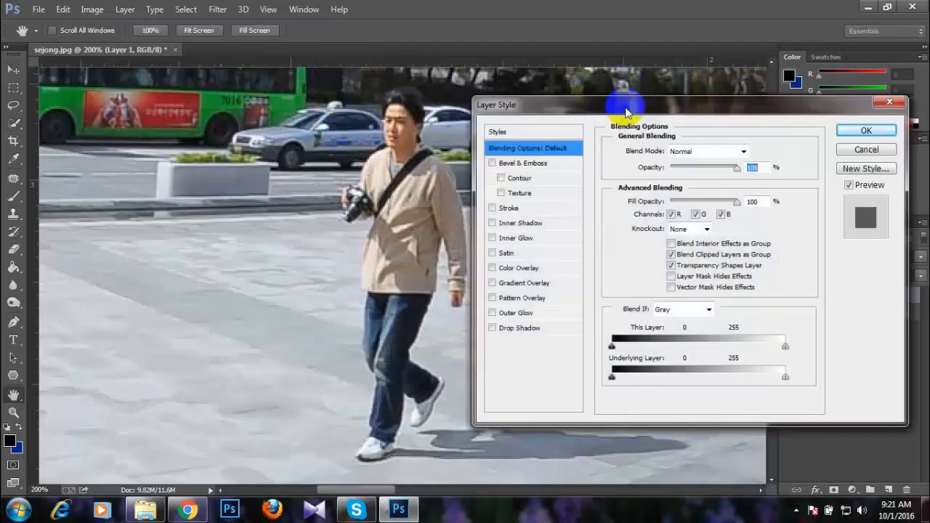
{"action": "left_click", "coordinate": [513, 330]}
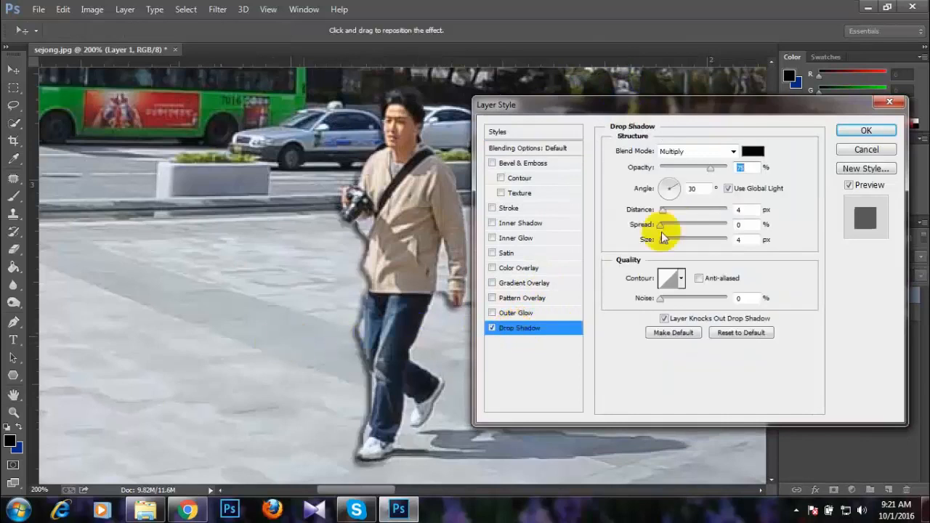
{"action": "left_click_drag", "start_coordinate": [663, 210], "coordinate": [662, 240]}
{"action": "left_click", "coordinate": [666, 226]}
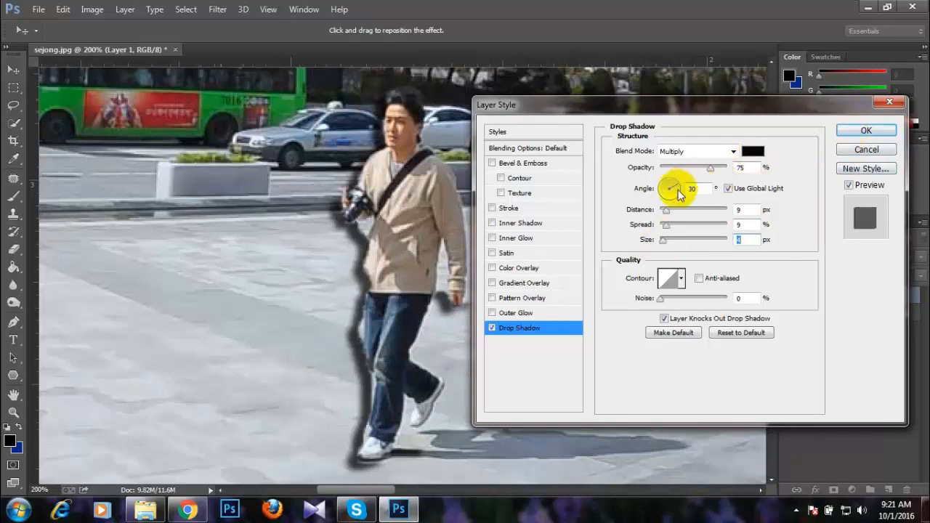
{"action": "left_click_drag", "start_coordinate": [679, 190], "coordinate": [744, 170]}
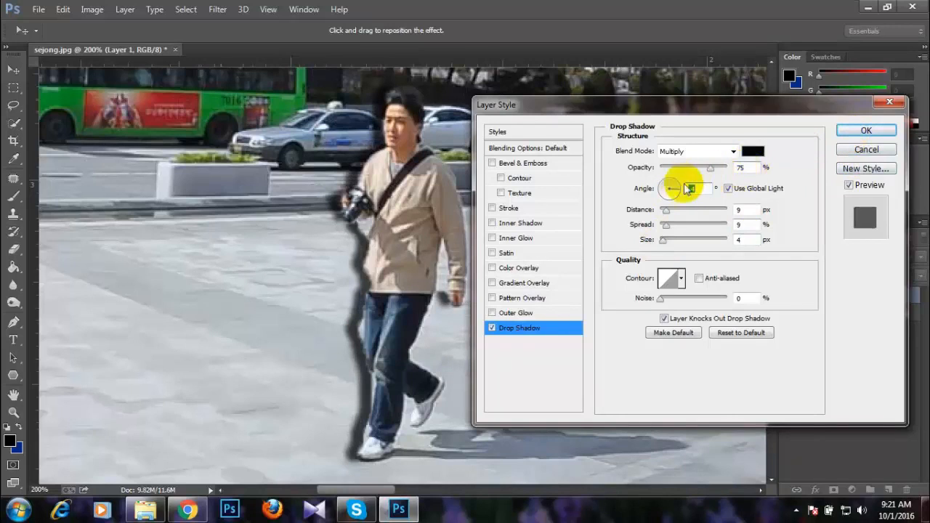
{"action": "left_click", "coordinate": [866, 130]}
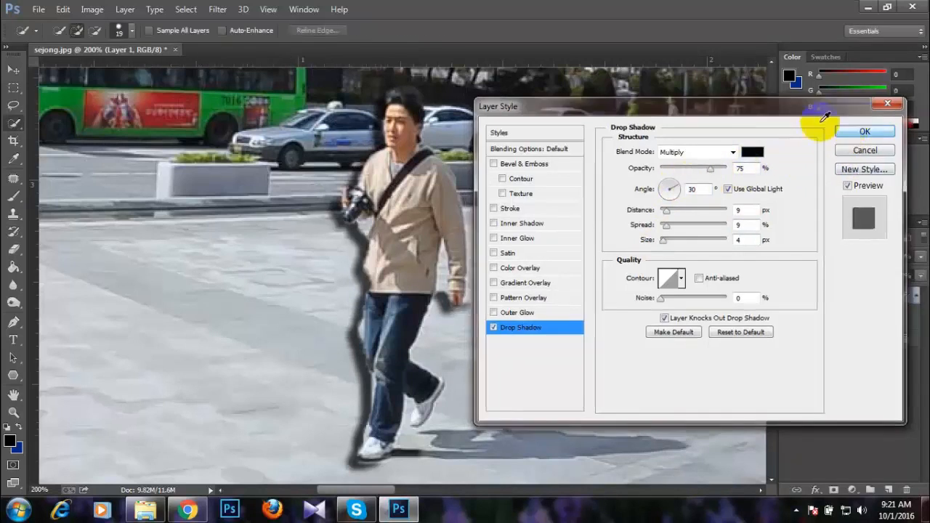
Step: Separate the man's drop shadow effect into its own layer
{"action": "right_click", "coordinate": [867, 328]}
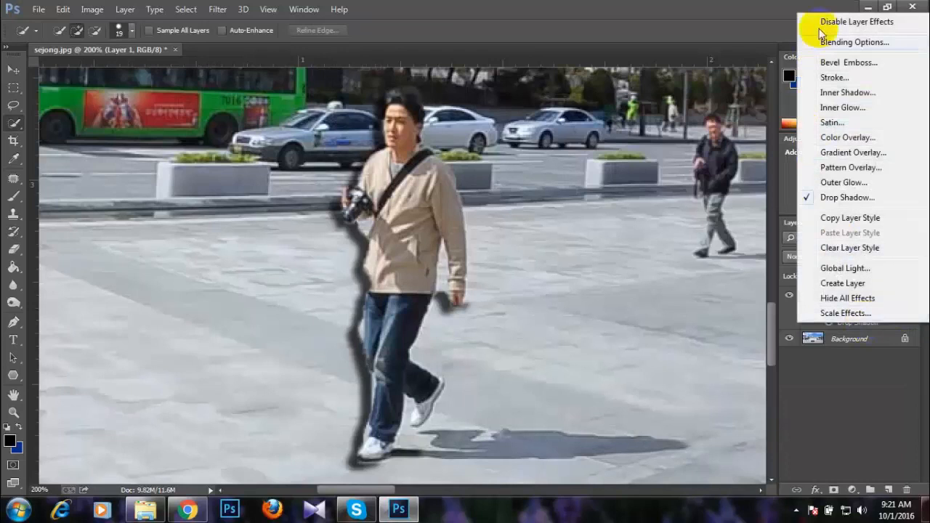
{"action": "left_click", "coordinate": [839, 284]}
{"action": "key", "text": "ctrl+minus"}
{"action": "key", "text": "ctrl+minus"}
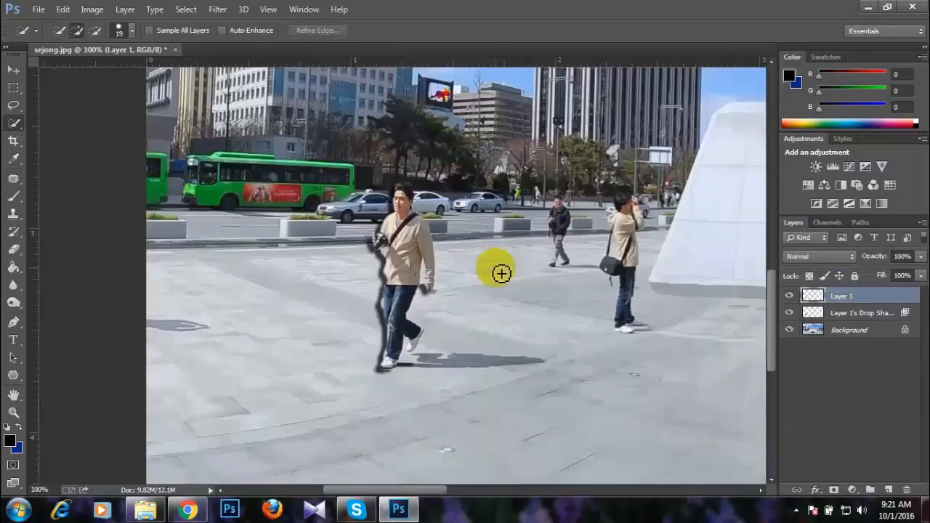
{"action": "key", "text": "ctrl+plus"}
{"action": "key", "text": "ctrl+plus"}
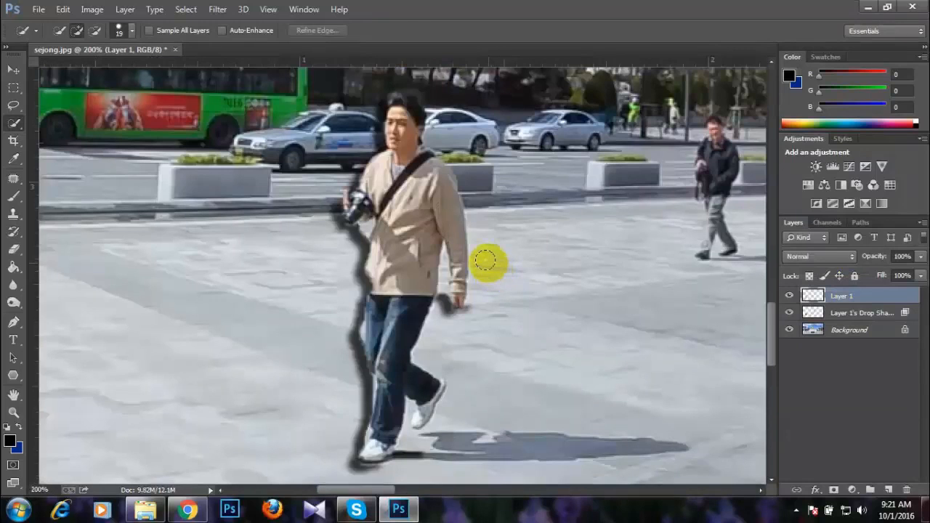
{"action": "key", "text": "ctrl+t"}
{"action": "right_click", "coordinate": [373, 121]}
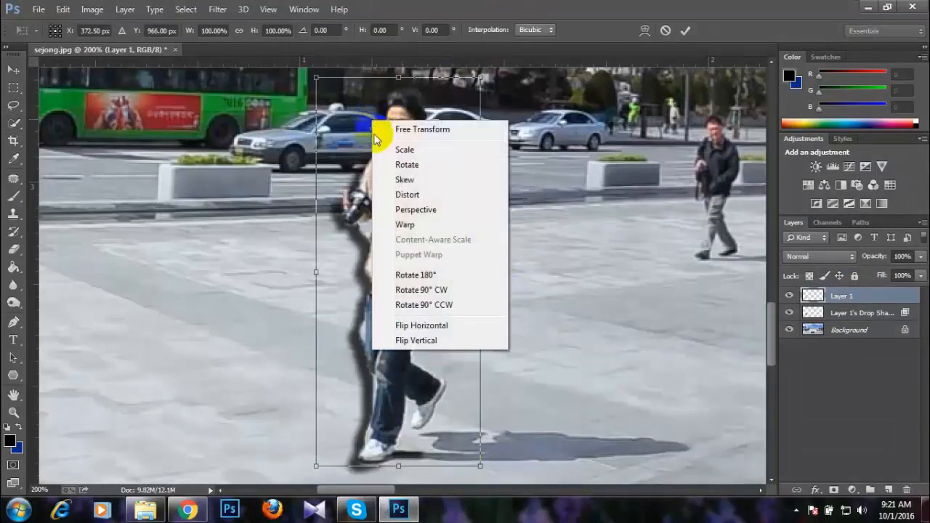
{"action": "left_click", "coordinate": [407, 195]}
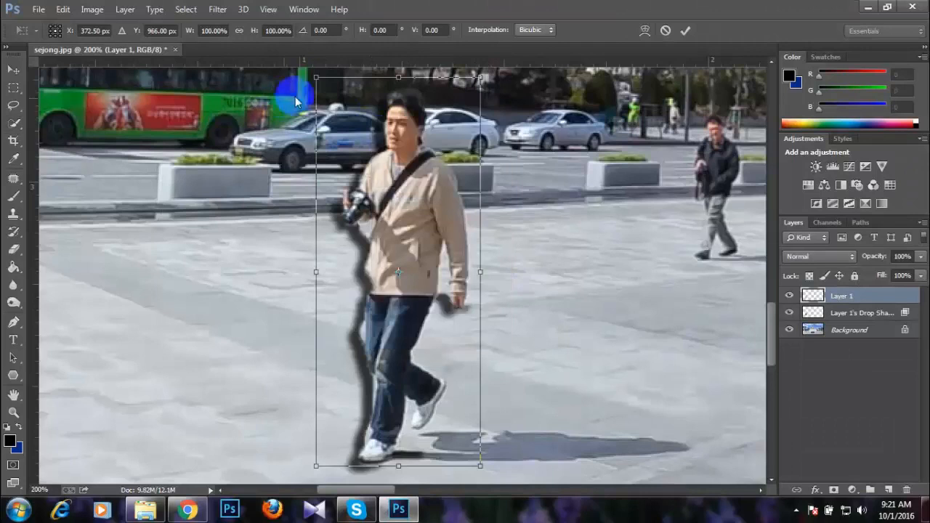
{"action": "left_click_drag", "start_coordinate": [316, 77], "coordinate": [51, 218]}
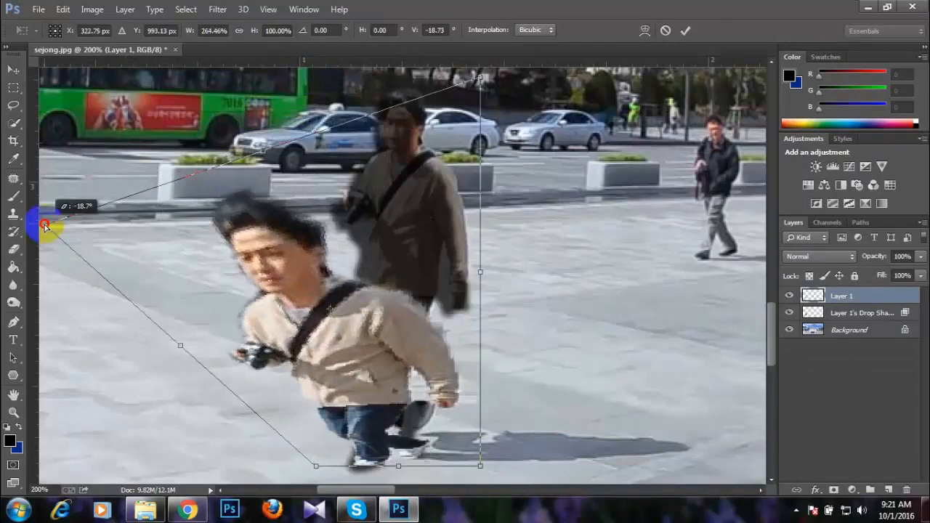
{"action": "key", "text": "Return"}
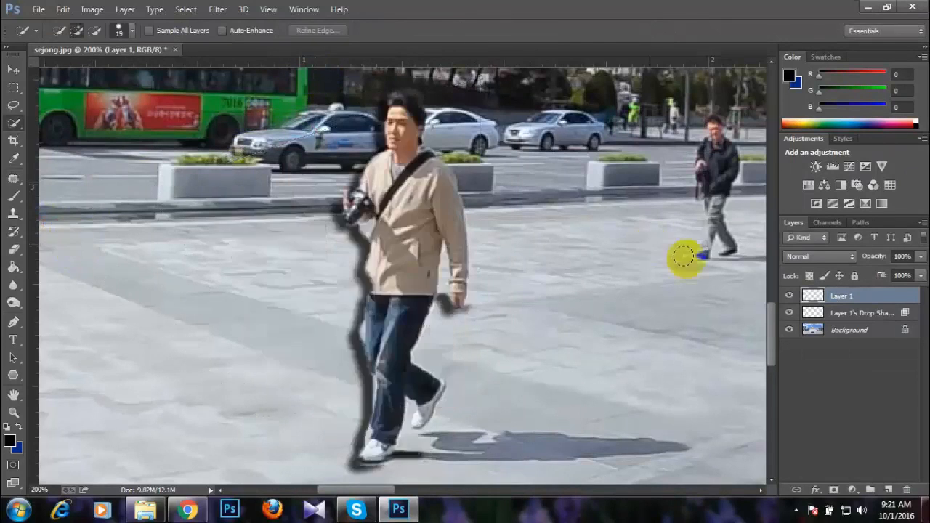
Step: Distort the drop shadow layer so the shadow lies on the pavement, stretching from the man's feet toward the upper left
{"action": "left_click", "coordinate": [821, 312]}
{"action": "key", "text": "ctrl+t"}
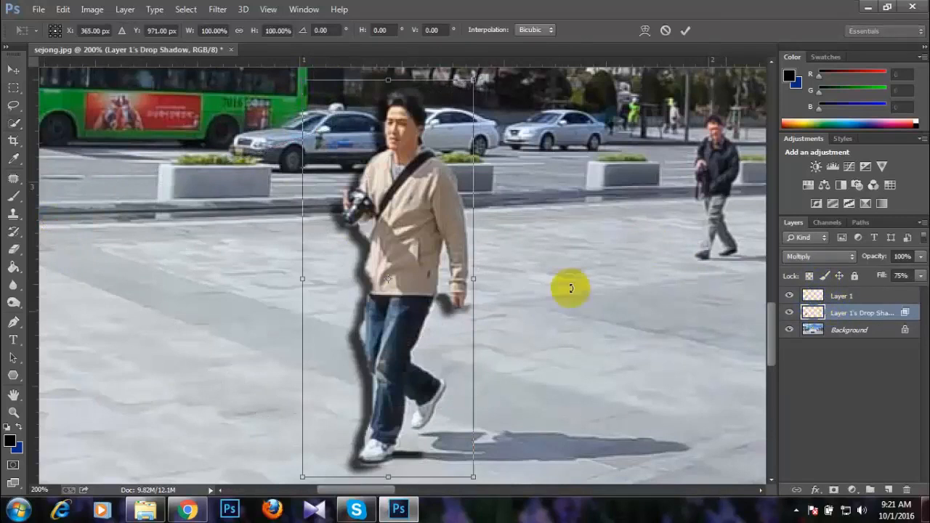
{"action": "right_click", "coordinate": [425, 188]}
{"action": "left_click", "coordinate": [469, 262]}
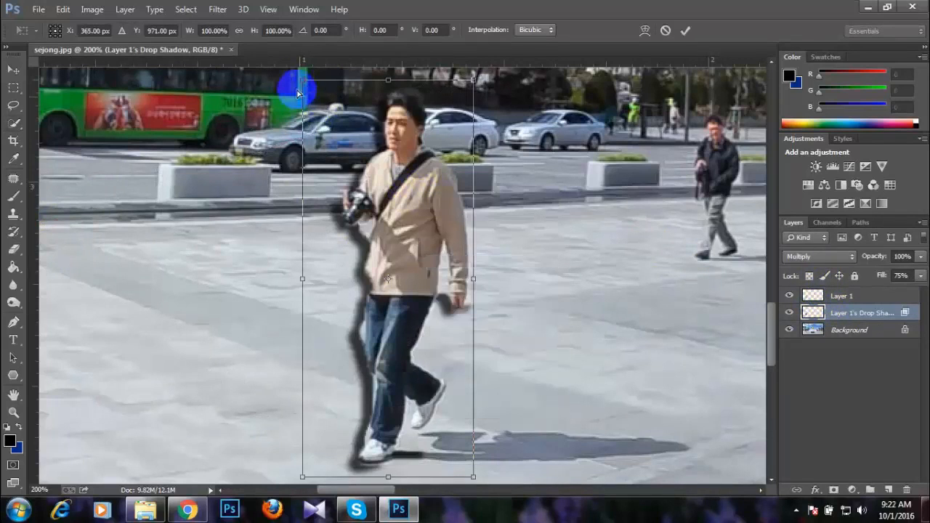
{"action": "left_click_drag", "start_coordinate": [301, 77], "coordinate": [29, 183]}
{"action": "left_click_drag", "start_coordinate": [3, 218], "coordinate": [94, 274]}
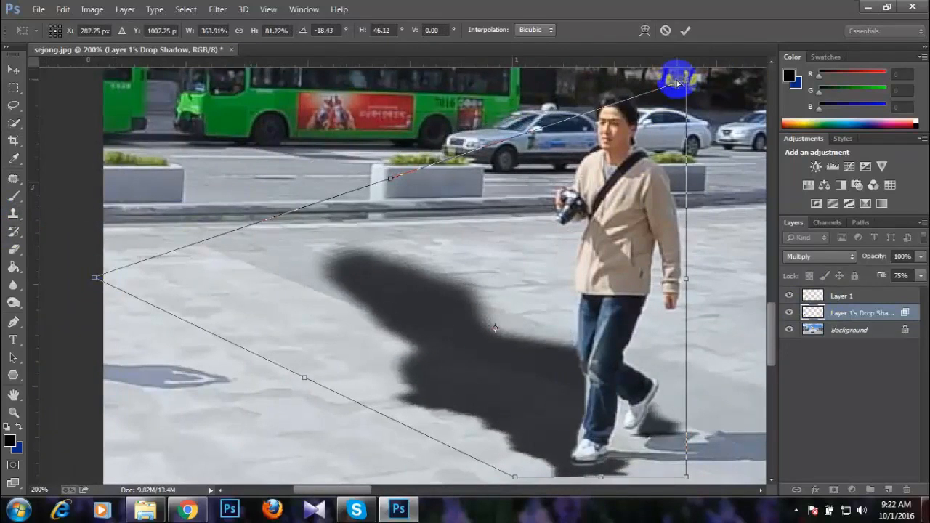
{"action": "left_click_drag", "start_coordinate": [683, 79], "coordinate": [412, 243]}
{"action": "left_click_drag", "start_coordinate": [96, 279], "coordinate": [204, 271]}
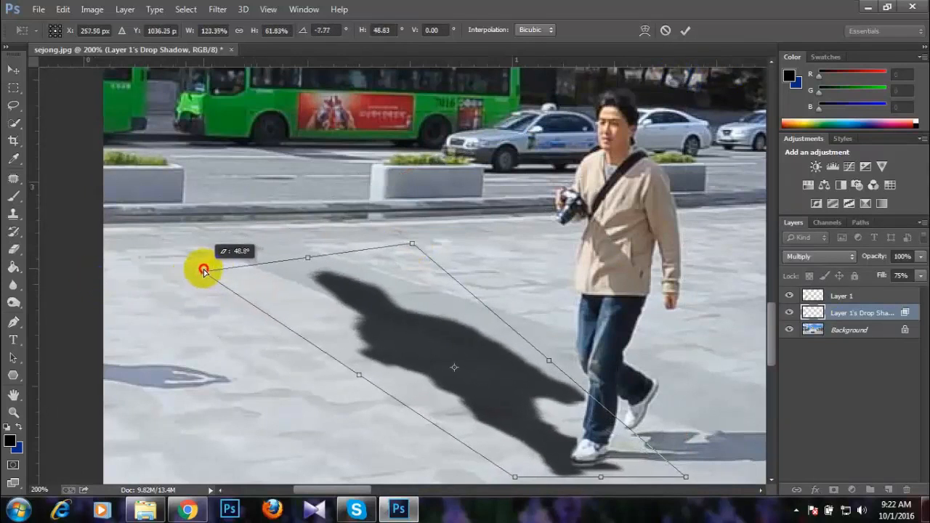
{"action": "key", "text": "Return"}
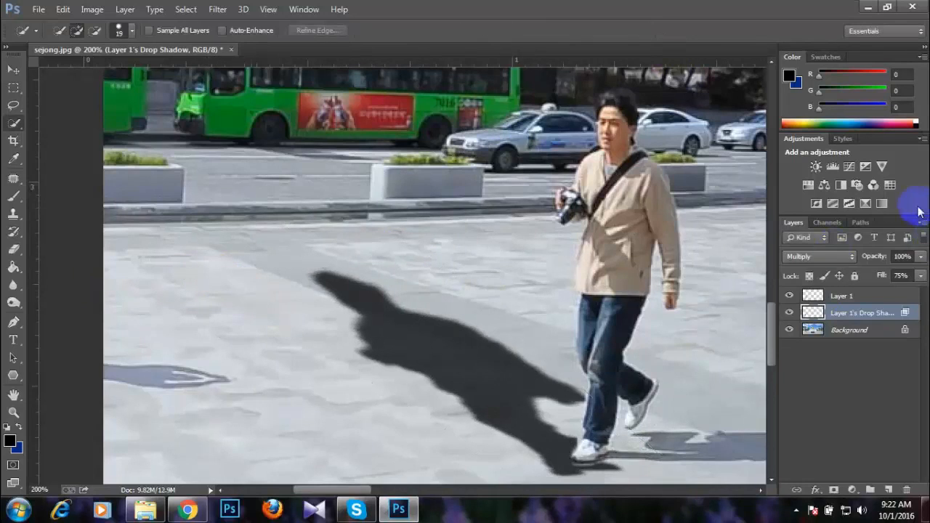
Step: Reduce the drop shadow layer's opacity to 54%
{"action": "left_click", "coordinate": [919, 256]}
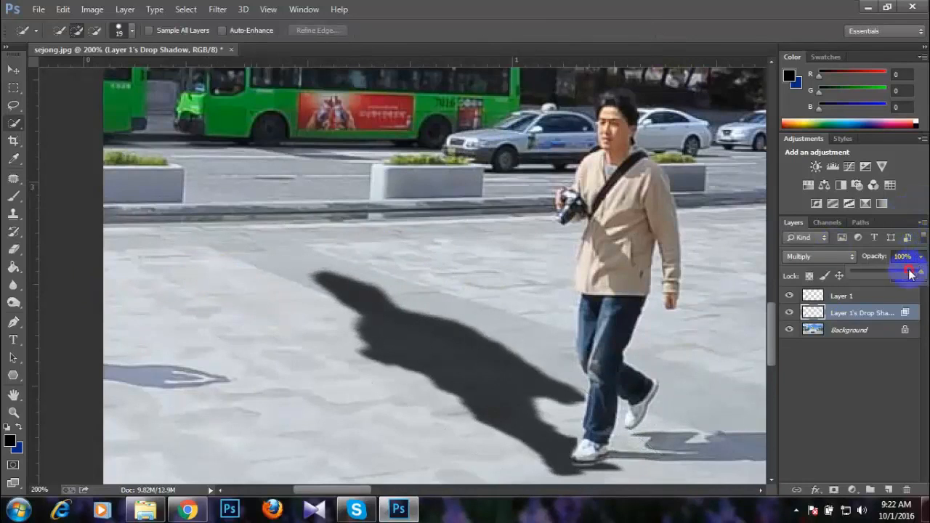
{"action": "left_click_drag", "start_coordinate": [910, 273], "coordinate": [891, 274]}
{"action": "key", "text": "ctrl+minus"}
{"action": "key", "text": "ctrl+minus"}
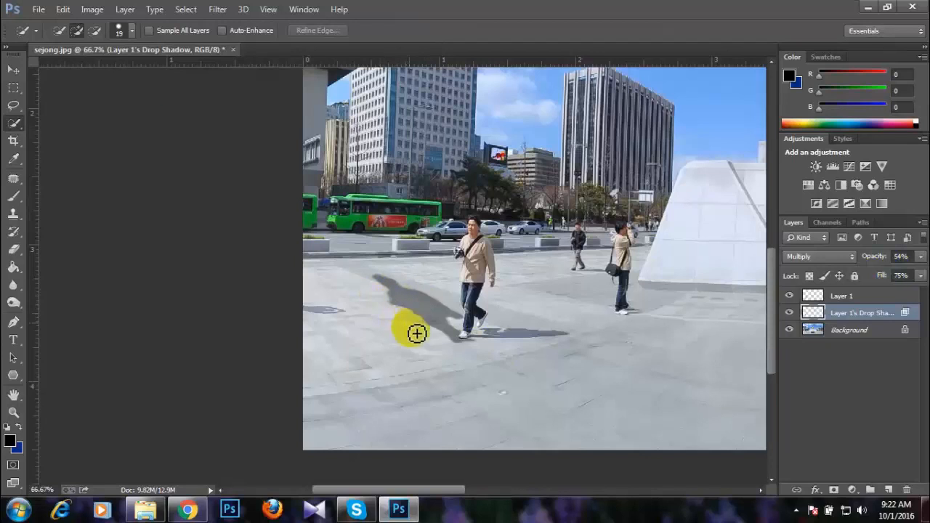
{"action": "key", "text": "ctrl+plus"}
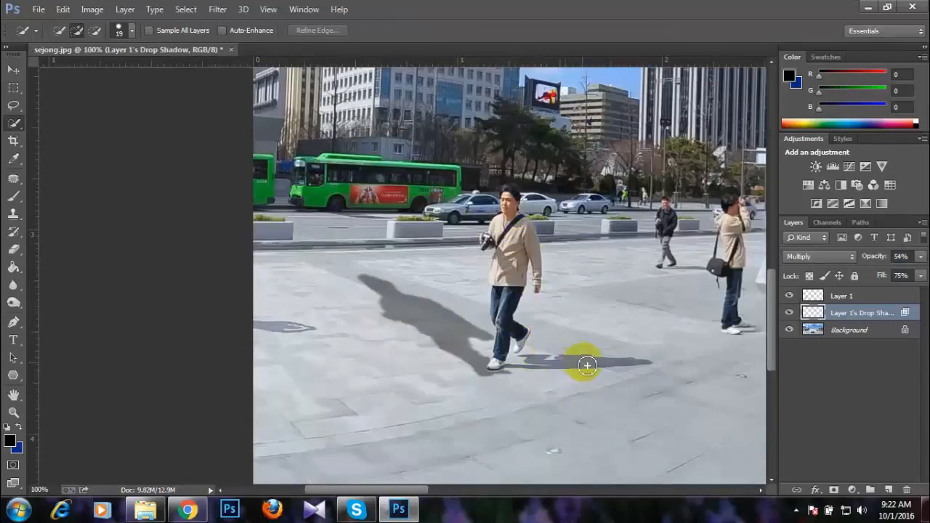
Step: Duplicate the Background layer
{"action": "left_click", "coordinate": [814, 331]}
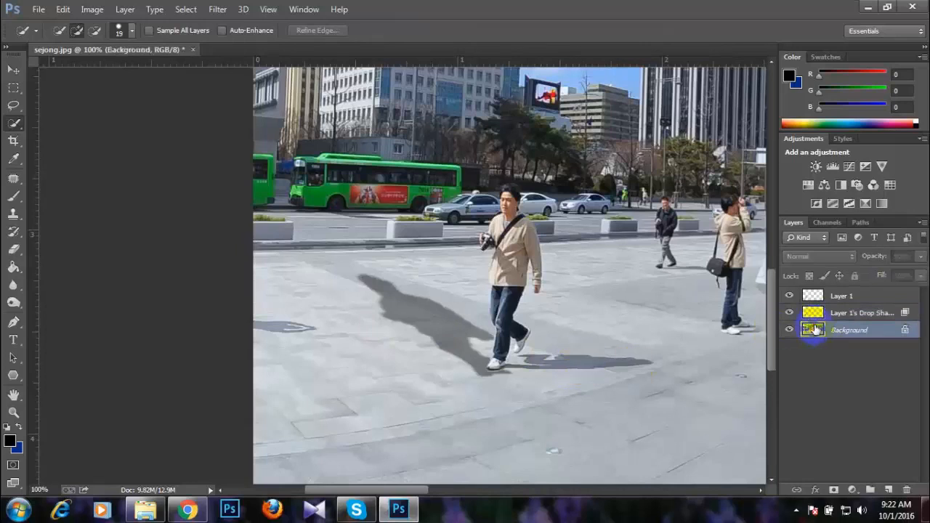
{"action": "left_click", "coordinate": [790, 296]}
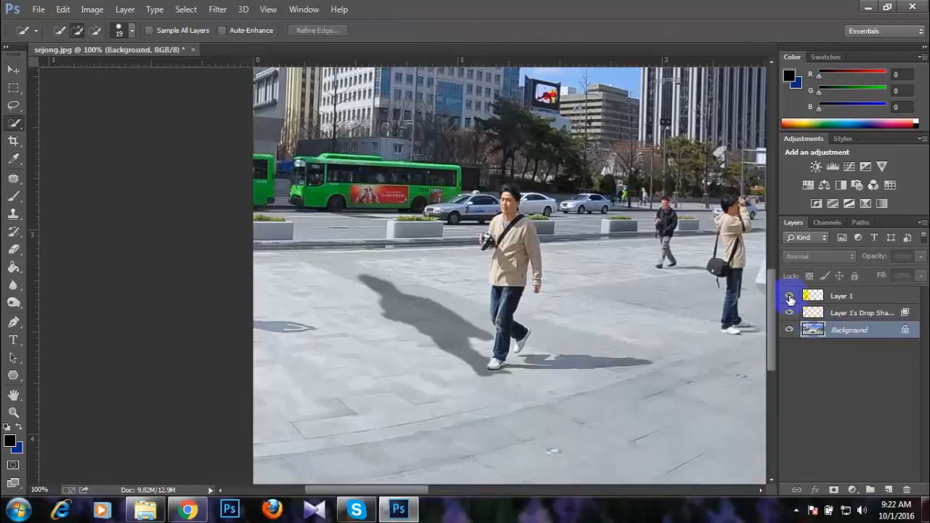
{"action": "key", "text": "ctrl+j"}
Step: Use the Clone Stamp on the background copy to cover the far half of the man's original shadow with nearby pavement
{"action": "key", "text": "ctrl+plus"}
{"action": "key", "text": "ctrl+plus"}
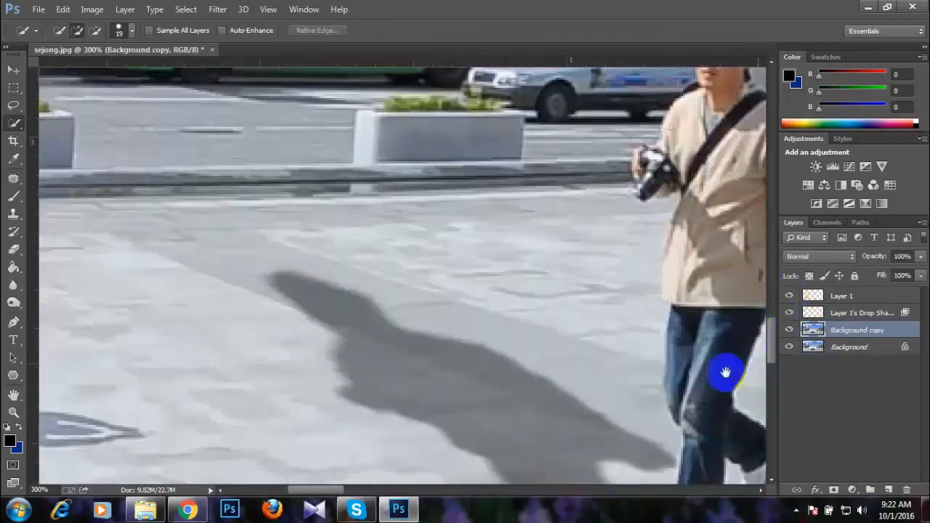
{"action": "left_click_drag", "start_coordinate": [726, 369], "coordinate": [196, 221]}
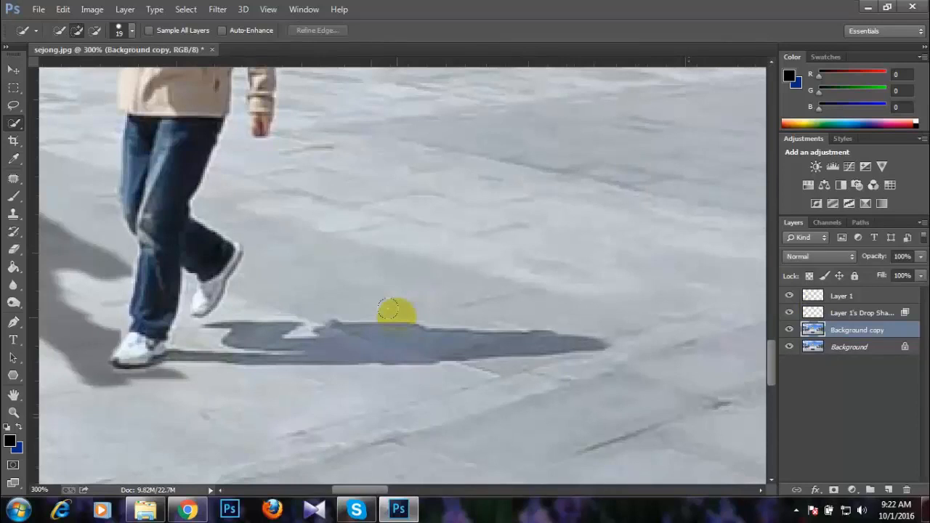
{"action": "left_click", "coordinate": [13, 214]}
{"action": "left_click", "coordinate": [73, 212]}
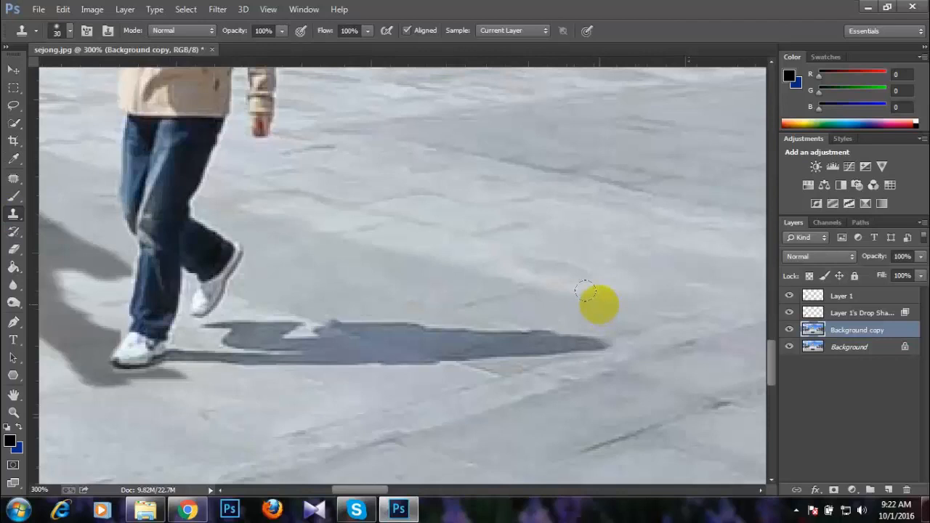
{"action": "left_click", "coordinate": [632, 331], "text": "alt"}
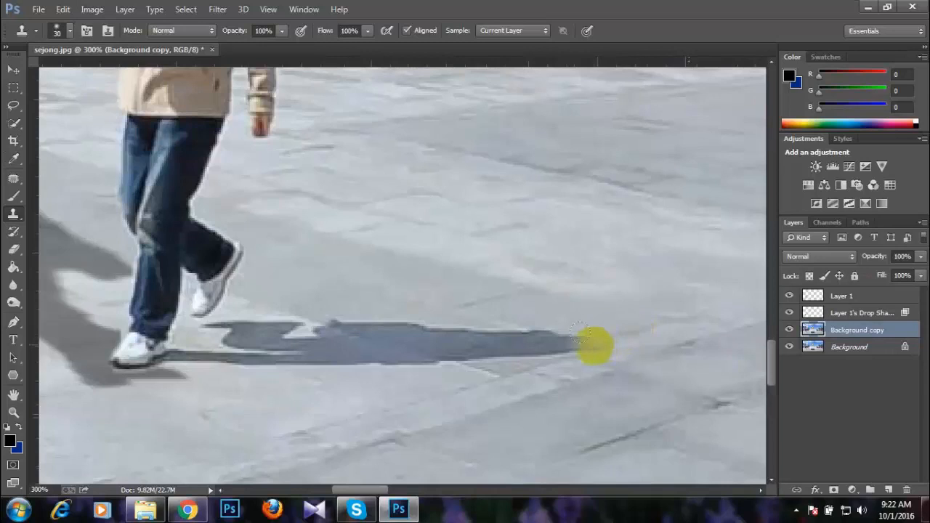
{"action": "mouse_move", "coordinate": [594, 343]}
{"action": "left_mouse_down"}
{"action": "mouse_move", "coordinate": [544, 342]}
{"action": "mouse_move", "coordinate": [578, 333]}
{"action": "mouse_move", "coordinate": [593, 310]}
{"action": "mouse_move", "coordinate": [547, 315]}
{"action": "mouse_move", "coordinate": [518, 331]}
{"action": "mouse_move", "coordinate": [518, 321]}
{"action": "mouse_move", "coordinate": [461, 324]}
{"action": "mouse_move", "coordinate": [467, 316]}
{"action": "mouse_move", "coordinate": [428, 301]}
{"action": "mouse_move", "coordinate": [376, 318]}
{"action": "mouse_move", "coordinate": [433, 323]}
{"action": "mouse_move", "coordinate": [437, 348]}
{"action": "left_mouse_up"}
{"action": "left_click", "coordinate": [492, 300], "text": "alt"}
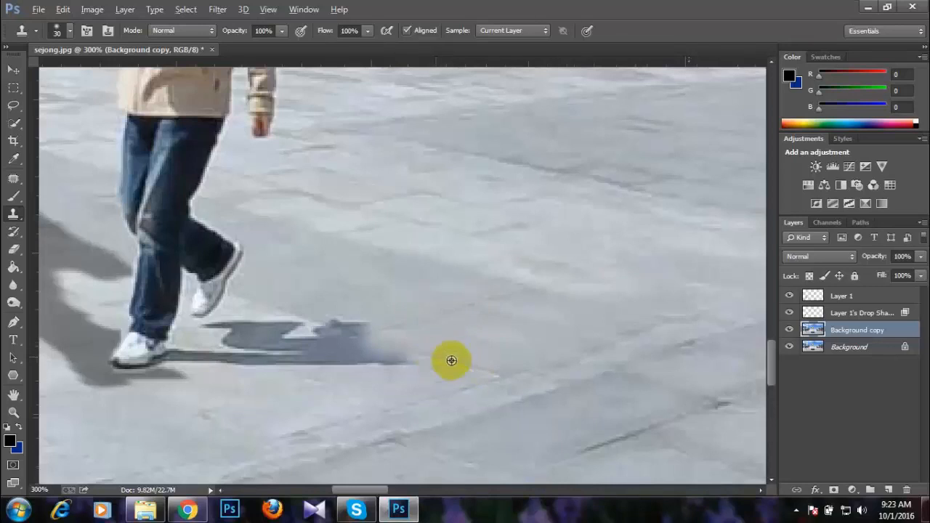
Step: Clone clean pavement over the rest of the original shadow, up to the man's shoes
{"action": "left_click", "coordinate": [452, 364], "text": "alt"}
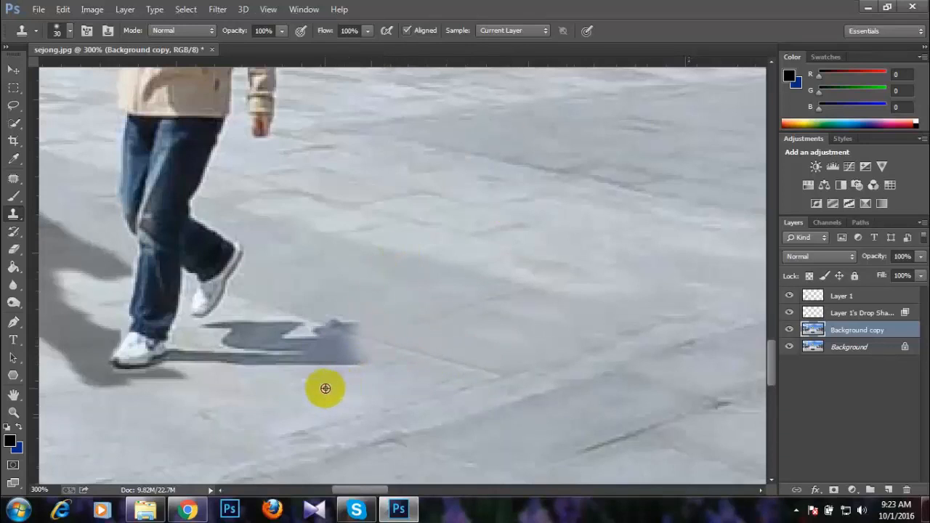
{"action": "mouse_move", "coordinate": [326, 388]}
{"action": "left_mouse_down"}
{"action": "mouse_move", "coordinate": [323, 351]}
{"action": "mouse_move", "coordinate": [342, 354]}
{"action": "mouse_move", "coordinate": [280, 345]}
{"action": "mouse_move", "coordinate": [308, 334]}
{"action": "mouse_move", "coordinate": [314, 348]}
{"action": "mouse_move", "coordinate": [234, 361]}
{"action": "mouse_move", "coordinate": [195, 341]}
{"action": "mouse_move", "coordinate": [178, 350]}
{"action": "mouse_move", "coordinate": [185, 342]}
{"action": "mouse_move", "coordinate": [196, 350]}
{"action": "mouse_move", "coordinate": [230, 321]}
{"action": "mouse_move", "coordinate": [245, 335]}
{"action": "mouse_move", "coordinate": [285, 337]}
{"action": "mouse_move", "coordinate": [260, 351]}
{"action": "mouse_move", "coordinate": [211, 339]}
{"action": "left_mouse_up"}
{"action": "left_click", "coordinate": [255, 374], "text": "alt"}
{"action": "left_click", "coordinate": [372, 305], "text": "alt"}
{"action": "left_click", "coordinate": [341, 295]}
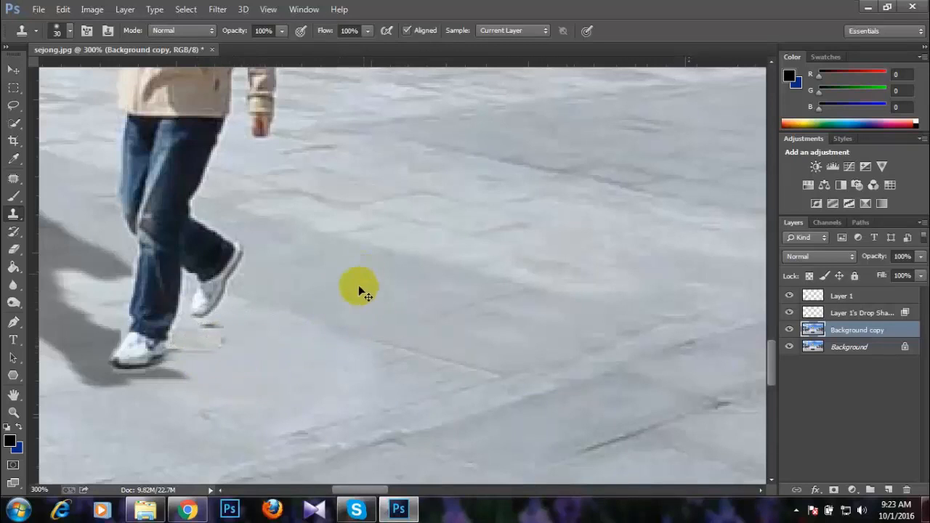
Step: Hide Layer 1 and its drop shadow layer
{"action": "key", "text": "ctrl+minus"}
{"action": "key", "text": "ctrl+minus"}
{"action": "key", "text": "ctrl+minus"}
{"action": "key", "text": "ctrl+minus"}
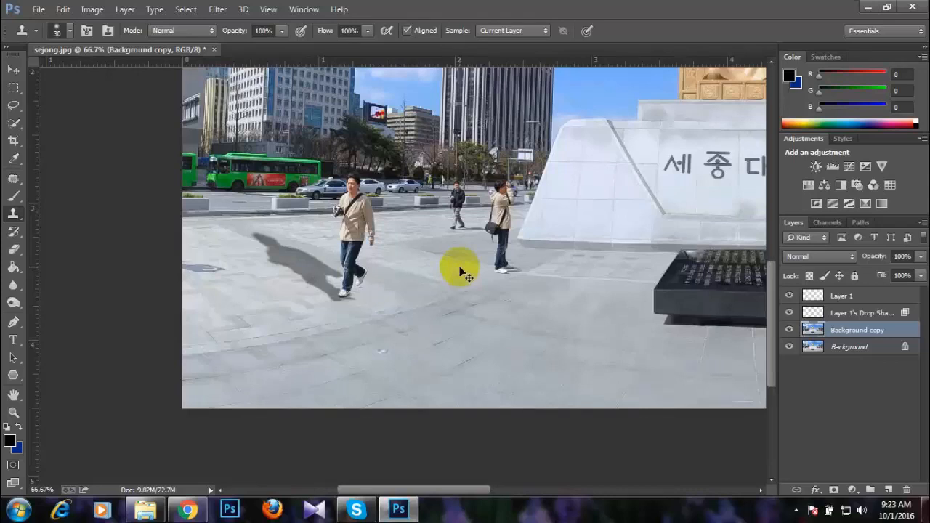
{"action": "left_click", "coordinate": [879, 297]}
{"action": "left_click", "coordinate": [790, 296]}
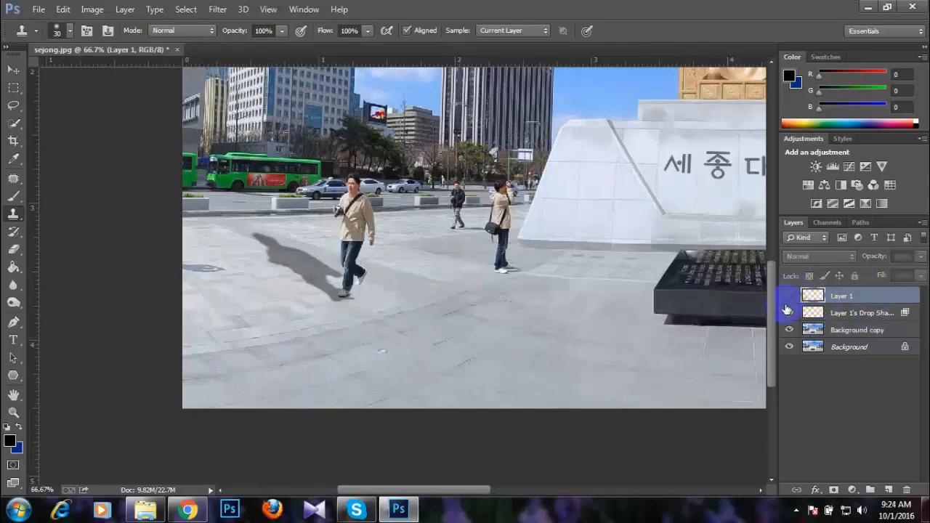
{"action": "left_click", "coordinate": [790, 313]}
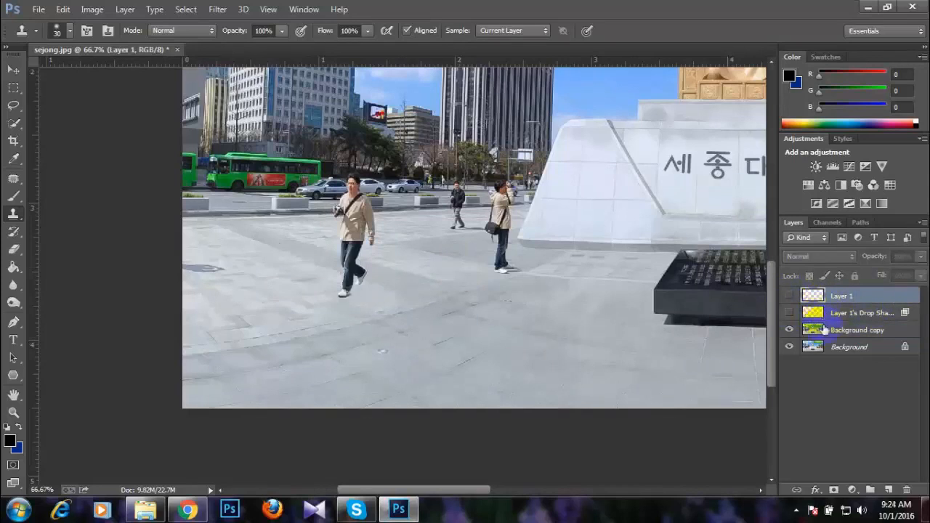
Step: Clone pavement over the man's shoes and lower legs on the background copy
{"action": "left_click", "coordinate": [813, 332]}
{"action": "key", "text": "ctrl+plus"}
{"action": "key", "text": "ctrl+plus"}
{"action": "key", "text": "ctrl+plus"}
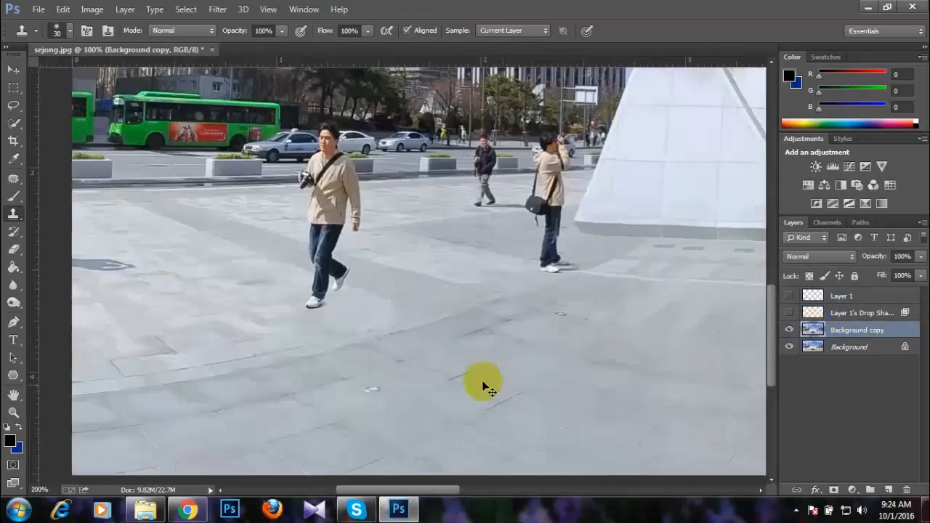
{"action": "left_click_drag", "start_coordinate": [349, 349], "coordinate": [480, 334]}
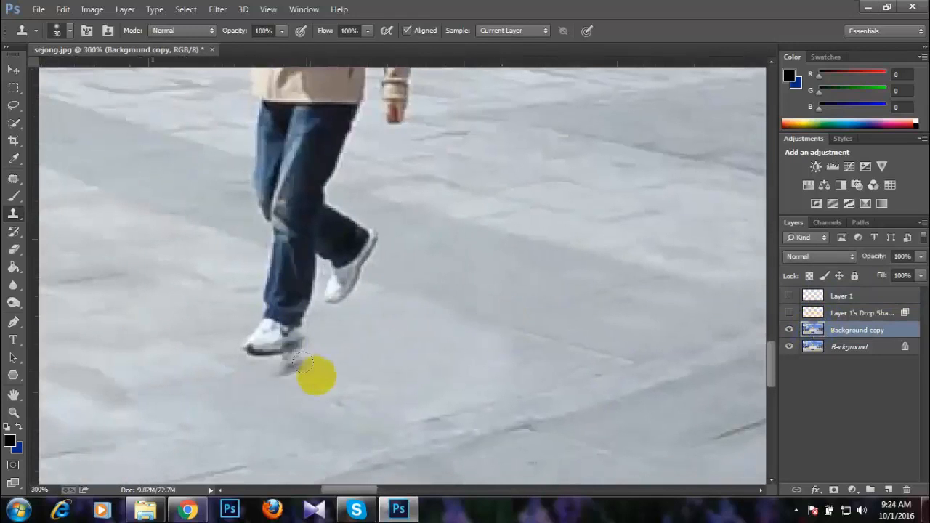
{"action": "left_click", "coordinate": [327, 356], "text": "alt"}
{"action": "mouse_move", "coordinate": [312, 341]}
{"action": "left_mouse_down"}
{"action": "mouse_move", "coordinate": [289, 337]}
{"action": "mouse_move", "coordinate": [247, 341]}
{"action": "mouse_move", "coordinate": [286, 339]}
{"action": "mouse_move", "coordinate": [275, 316]}
{"action": "mouse_move", "coordinate": [306, 314]}
{"action": "mouse_move", "coordinate": [327, 366]}
{"action": "mouse_move", "coordinate": [340, 349]}
{"action": "mouse_move", "coordinate": [262, 325]}
{"action": "mouse_move", "coordinate": [280, 358]}
{"action": "mouse_move", "coordinate": [360, 366]}
{"action": "mouse_move", "coordinate": [345, 383]}
{"action": "mouse_move", "coordinate": [337, 348]}
{"action": "mouse_move", "coordinate": [343, 364]}
{"action": "mouse_move", "coordinate": [299, 346]}
{"action": "mouse_move", "coordinate": [356, 332]}
{"action": "mouse_move", "coordinate": [331, 320]}
{"action": "mouse_move", "coordinate": [341, 311]}
{"action": "mouse_move", "coordinate": [354, 325]}
{"action": "mouse_move", "coordinate": [269, 313]}
{"action": "left_mouse_up"}
{"action": "left_click", "coordinate": [390, 383], "text": "alt"}
{"action": "left_click", "coordinate": [415, 339], "text": "alt"}
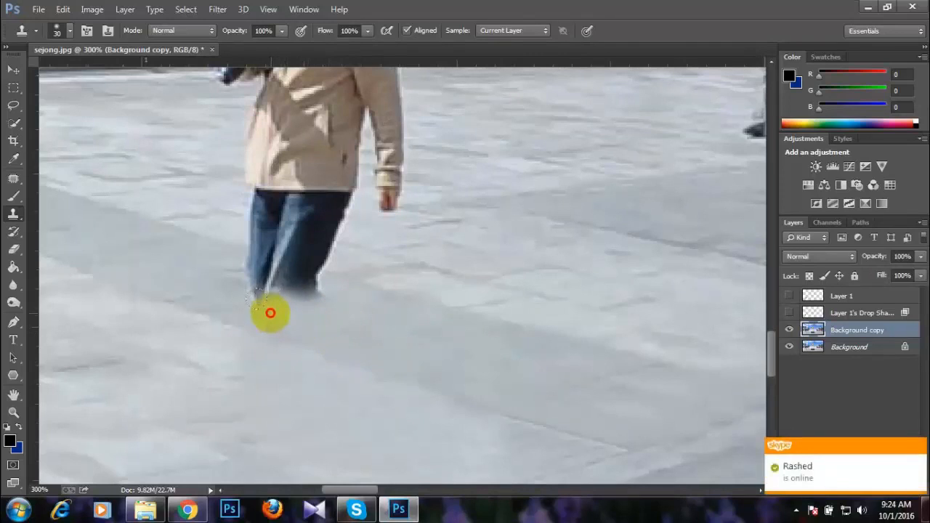
Step: Clone pavement over the man's knees and thighs, working up toward the jacket hem
{"action": "left_click", "coordinate": [180, 258], "text": "alt"}
{"action": "mouse_move", "coordinate": [245, 265]}
{"action": "left_mouse_down"}
{"action": "mouse_move", "coordinate": [247, 280]}
{"action": "mouse_move", "coordinate": [261, 273]}
{"action": "left_mouse_up"}
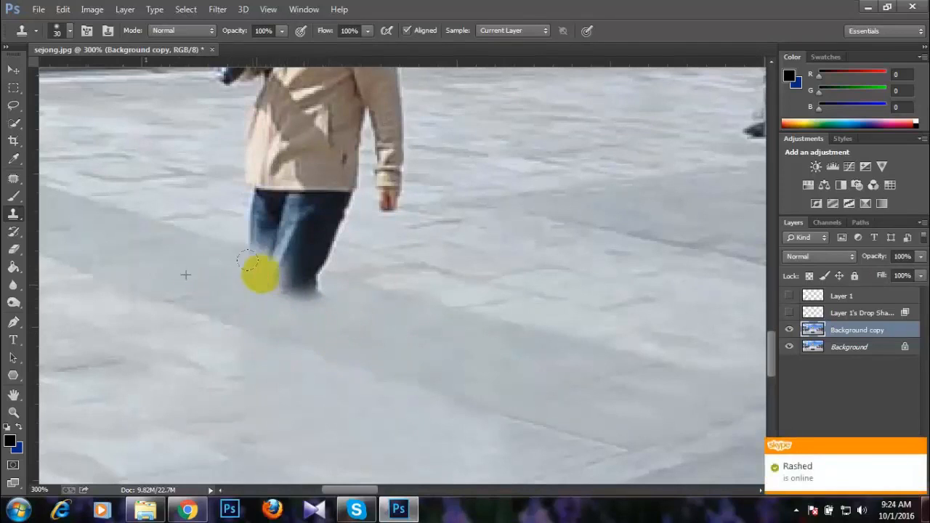
{"action": "mouse_move", "coordinate": [259, 230]}
{"action": "left_mouse_down"}
{"action": "mouse_move", "coordinate": [283, 284]}
{"action": "mouse_move", "coordinate": [258, 329]}
{"action": "mouse_move", "coordinate": [267, 317]}
{"action": "left_mouse_up"}
{"action": "left_click", "coordinate": [216, 335], "text": "alt"}
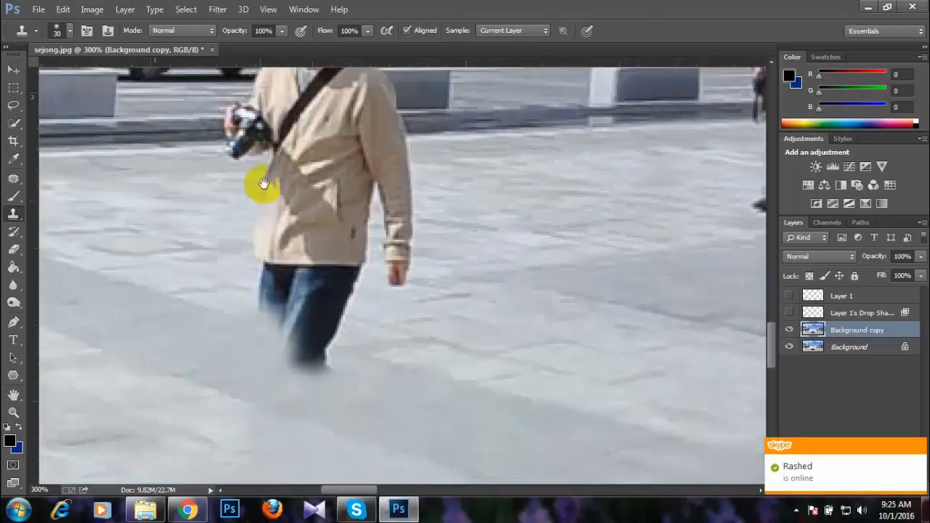
{"action": "left_click_drag", "start_coordinate": [264, 184], "coordinate": [243, 289]}
{"action": "left_click_drag", "start_coordinate": [282, 245], "coordinate": [288, 131]}
{"action": "left_click", "coordinate": [375, 391], "text": "alt"}
{"action": "mouse_move", "coordinate": [316, 369]}
{"action": "left_mouse_down"}
{"action": "mouse_move", "coordinate": [252, 334]}
{"action": "mouse_move", "coordinate": [293, 343]}
{"action": "mouse_move", "coordinate": [244, 335]}
{"action": "mouse_move", "coordinate": [271, 347]}
{"action": "left_mouse_up"}
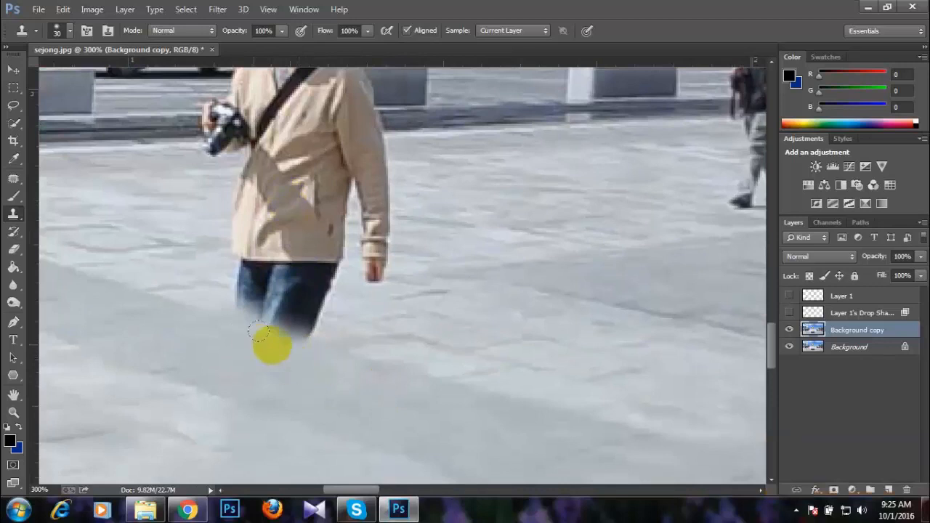
{"action": "left_click", "coordinate": [206, 285], "text": "alt"}
{"action": "mouse_move", "coordinate": [244, 289]}
{"action": "left_mouse_down"}
{"action": "mouse_move", "coordinate": [255, 301]}
{"action": "mouse_move", "coordinate": [230, 286]}
{"action": "mouse_move", "coordinate": [313, 332]}
{"action": "mouse_move", "coordinate": [322, 328]}
{"action": "mouse_move", "coordinate": [284, 309]}
{"action": "left_mouse_up"}
Step: Clone pavement over the man's hanging hand and forearm, the remaining jeans and the jacket hem with a 40 px brush
{"action": "mouse_move", "coordinate": [327, 268]}
{"action": "left_mouse_down"}
{"action": "mouse_move", "coordinate": [326, 387]}
{"action": "mouse_move", "coordinate": [344, 355]}
{"action": "left_mouse_up"}
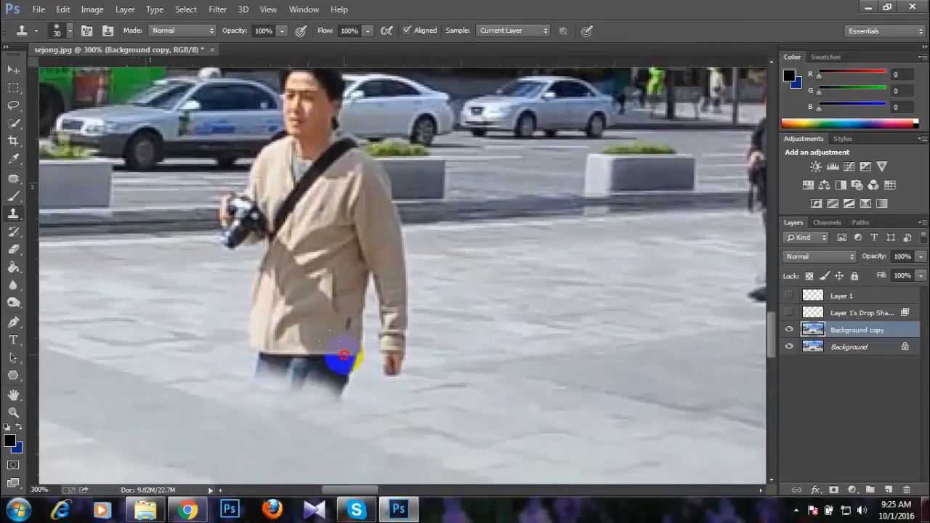
{"action": "mouse_move", "coordinate": [413, 388]}
{"action": "left_mouse_down"}
{"action": "mouse_move", "coordinate": [387, 365]}
{"action": "mouse_move", "coordinate": [397, 288]}
{"action": "mouse_move", "coordinate": [387, 260]}
{"action": "mouse_move", "coordinate": [399, 346]}
{"action": "left_mouse_up"}
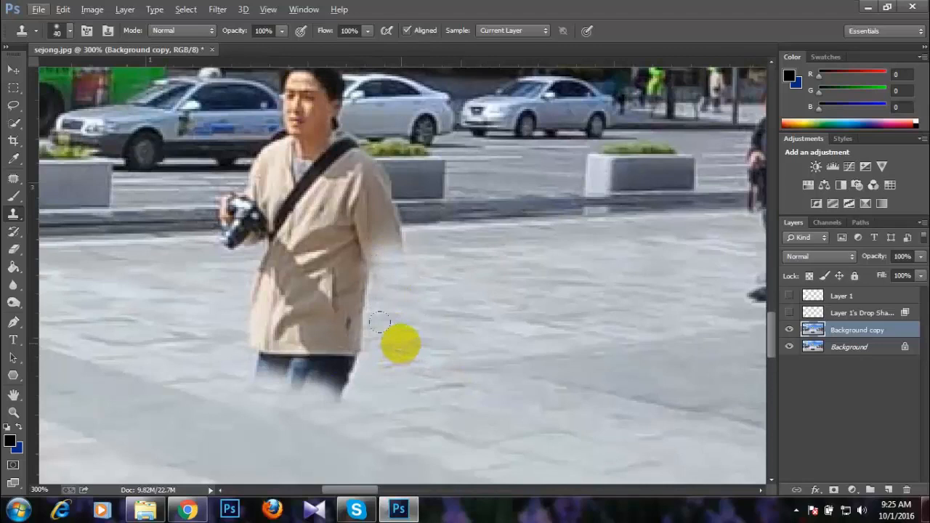
{"action": "left_click", "coordinate": [404, 363], "text": "alt"}
{"action": "mouse_move", "coordinate": [318, 363]}
{"action": "left_mouse_down"}
{"action": "mouse_move", "coordinate": [337, 368]}
{"action": "mouse_move", "coordinate": [293, 362]}
{"action": "mouse_move", "coordinate": [305, 401]}
{"action": "left_mouse_up"}
{"action": "left_click", "coordinate": [191, 310], "text": "alt"}
{"action": "left_click", "coordinate": [264, 334]}
{"action": "left_click", "coordinate": [270, 360]}
{"action": "left_click", "coordinate": [428, 355], "text": "alt"}
{"action": "left_click_drag", "start_coordinate": [357, 389], "coordinate": [346, 359]}
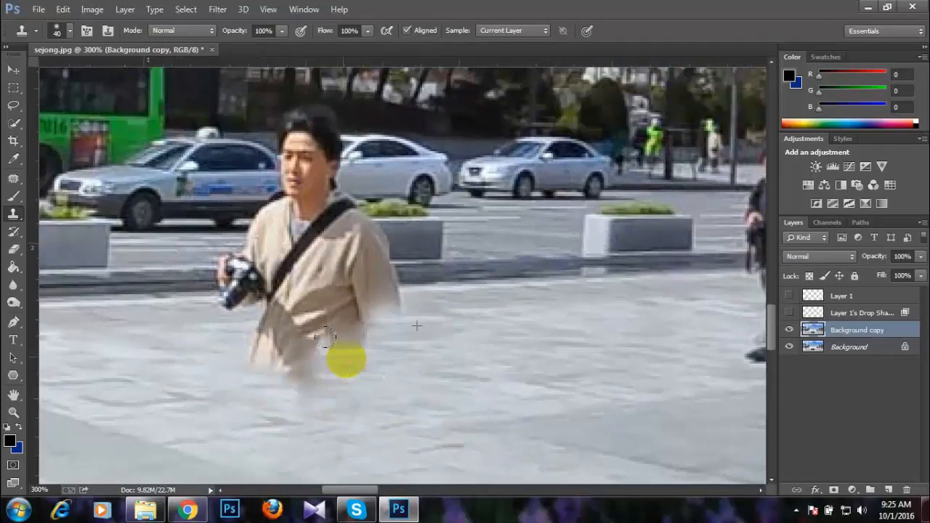
Step: Clone pavement over the lower part of the jacket, up to just below the camera
{"action": "left_click", "coordinate": [396, 357], "text": "alt"}
{"action": "left_click", "coordinate": [301, 361]}
{"action": "left_click", "coordinate": [193, 347], "text": "alt"}
{"action": "left_click", "coordinate": [262, 354]}
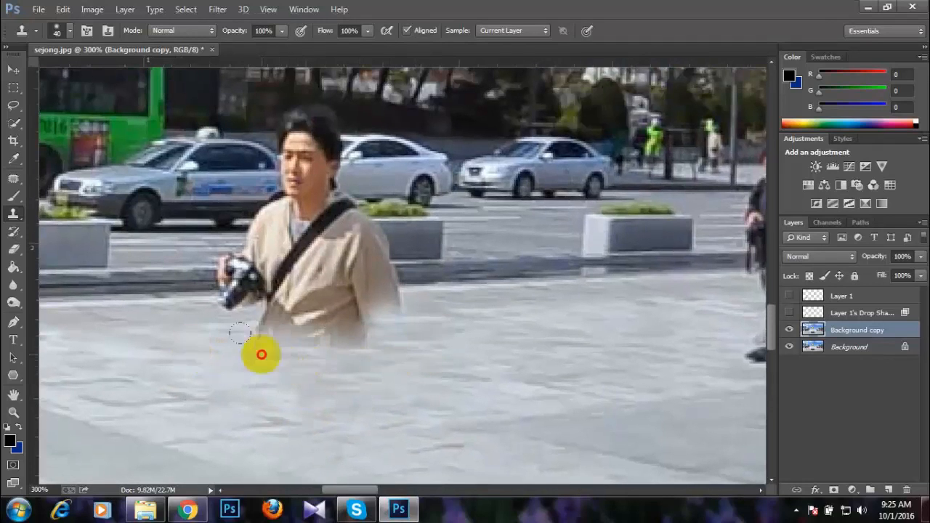
{"action": "left_click", "coordinate": [195, 334], "text": "alt"}
{"action": "left_click", "coordinate": [231, 335]}
Step: Clone the kerb and adjoining ground over the camera and the arm holding it
{"action": "left_click", "coordinate": [164, 278], "text": "alt"}
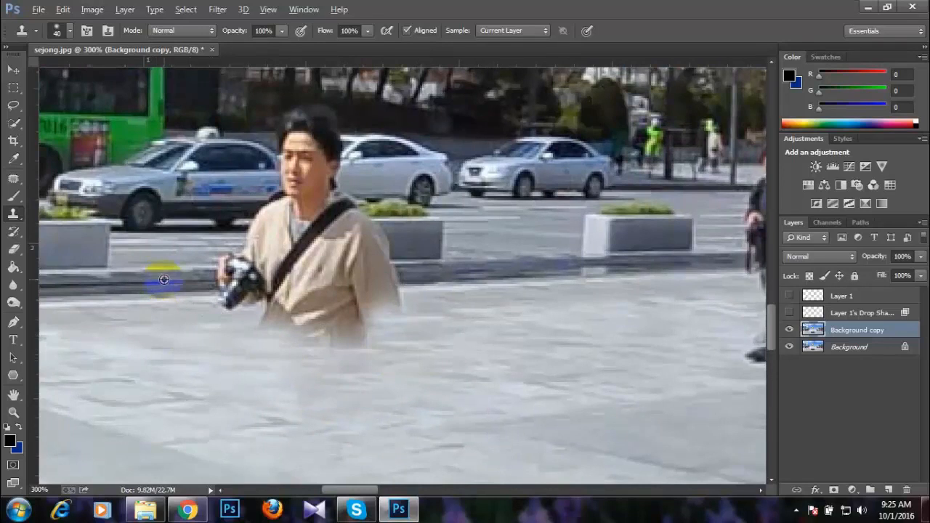
{"action": "left_click", "coordinate": [219, 274]}
{"action": "left_click", "coordinate": [227, 274]}
{"action": "left_click_drag", "start_coordinate": [232, 276], "coordinate": [269, 275]}
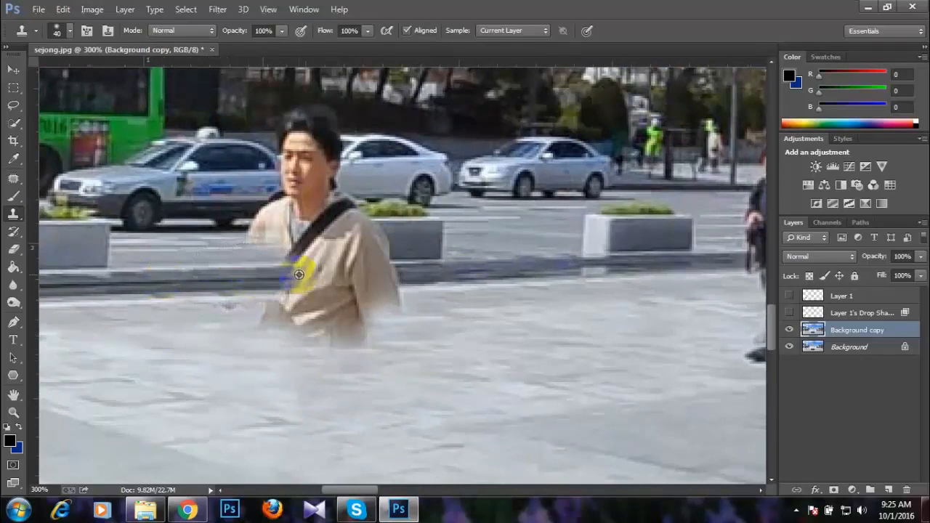
{"action": "left_click", "coordinate": [445, 271], "text": "alt"}
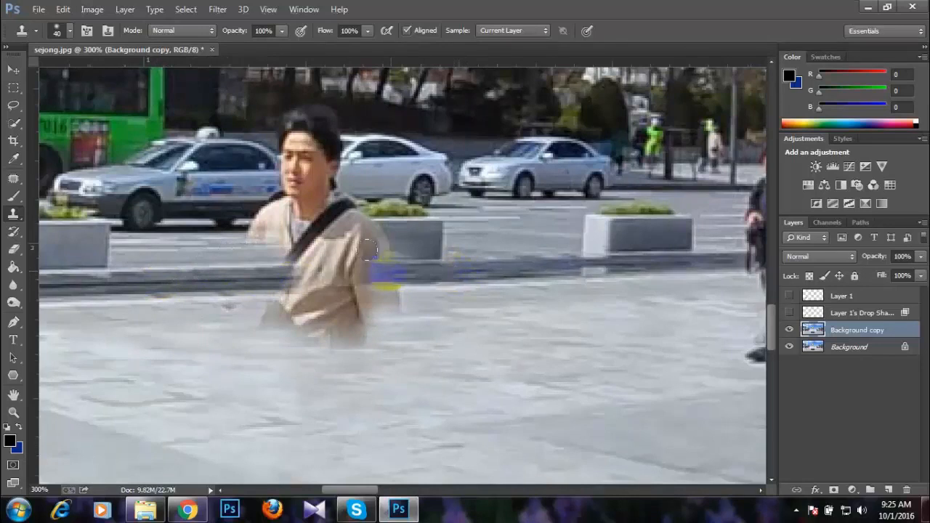
{"action": "left_click", "coordinate": [471, 251], "text": "alt"}
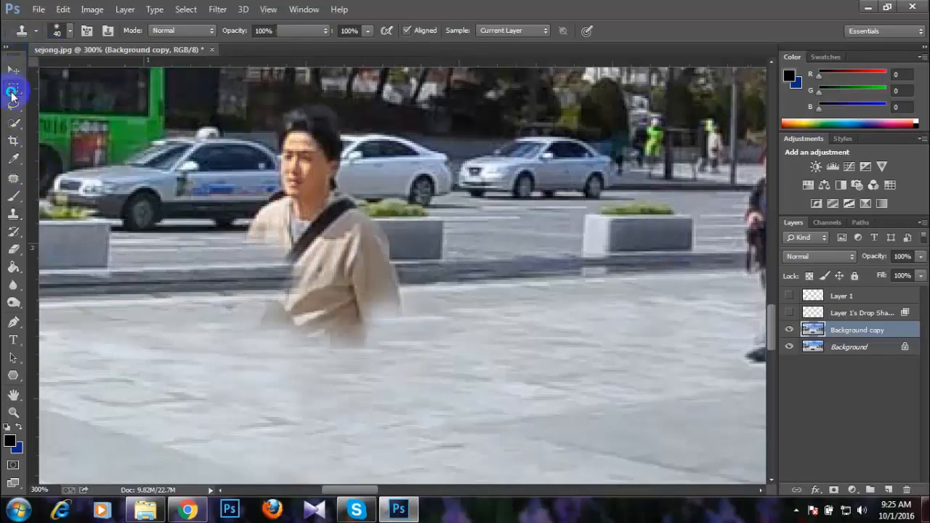
Step: Copy a rectangular selection of the planter beside the man to a new layer and mirror it horizontally to extend the planter over his jacket
{"action": "left_click", "coordinate": [11, 91]}
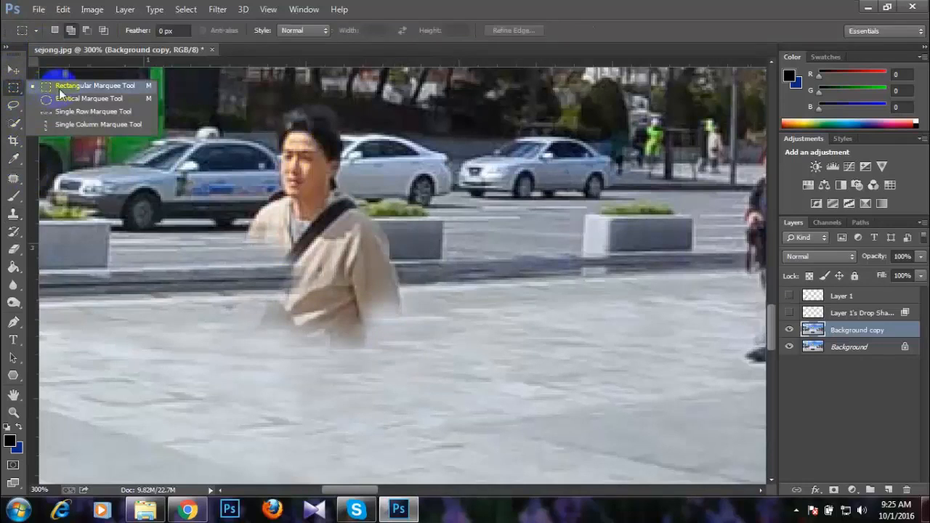
{"action": "left_click", "coordinate": [434, 272]}
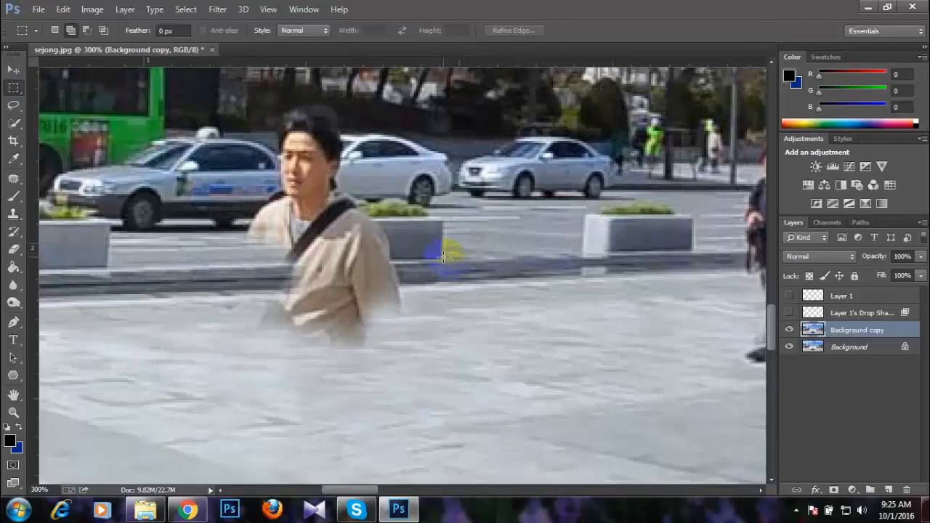
{"action": "left_click_drag", "start_coordinate": [449, 256], "coordinate": [386, 202]}
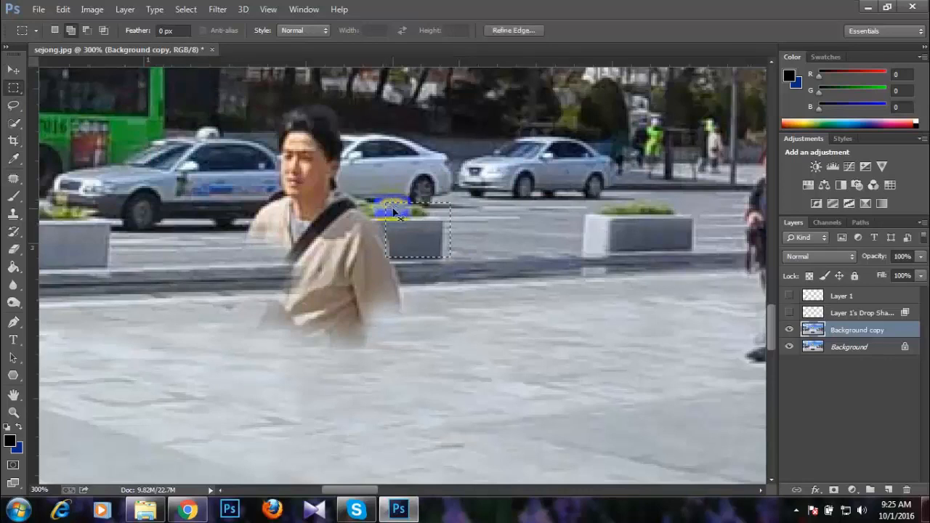
{"action": "key", "text": "ctrl+j"}
{"action": "key", "text": "ctrl+t"}
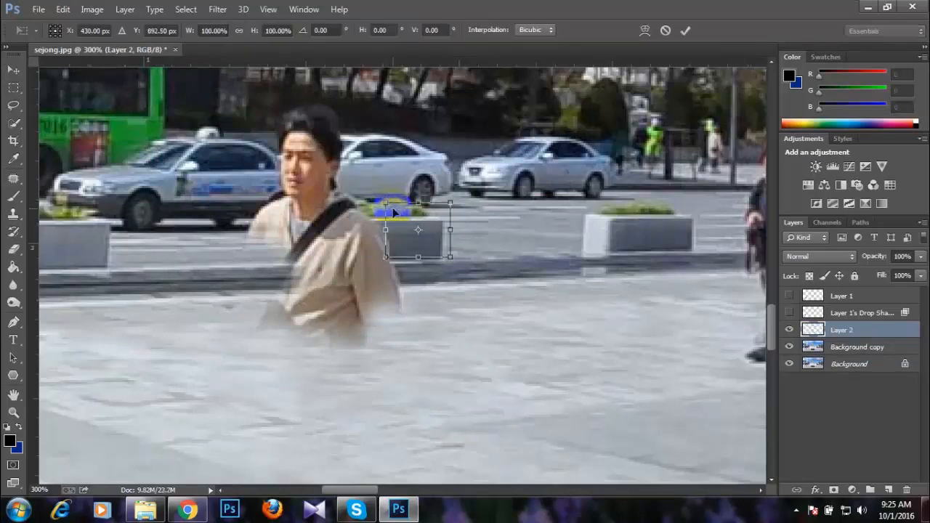
{"action": "left_click_drag", "start_coordinate": [454, 228], "coordinate": [320, 218]}
{"action": "key", "text": "Return"}
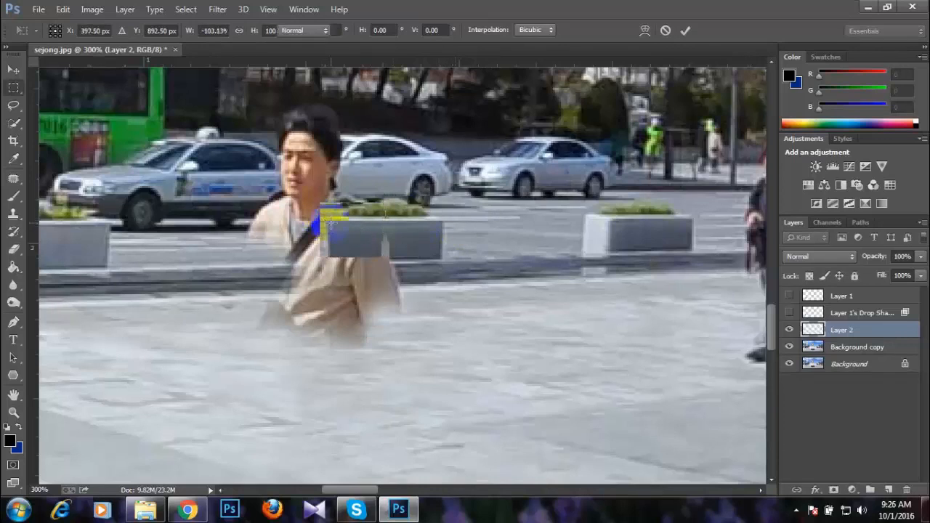
{"action": "key", "text": "m"}
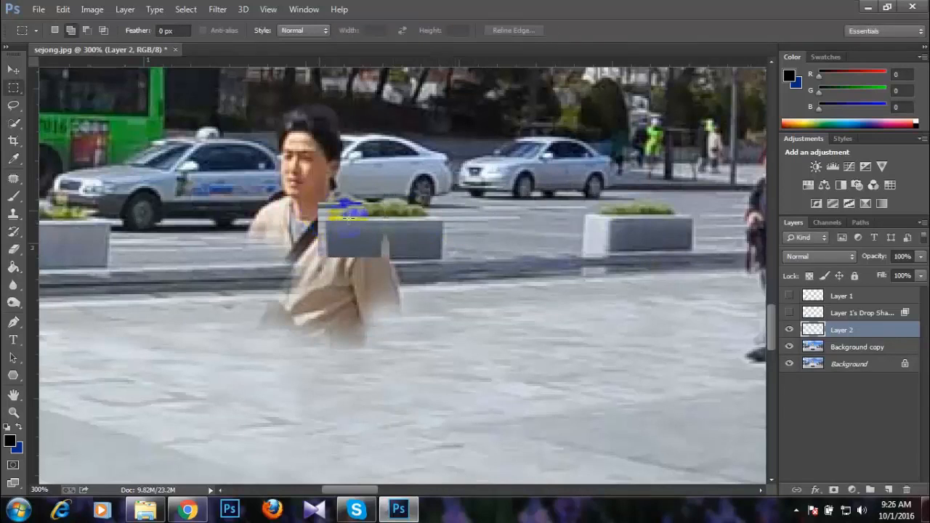
Step: On the Background copy layer, clone the pavement and kerb over the man's sleeve and the jacket beneath the planter with a 40 px brush
{"action": "left_click", "coordinate": [836, 347]}
{"action": "key", "text": "s"}
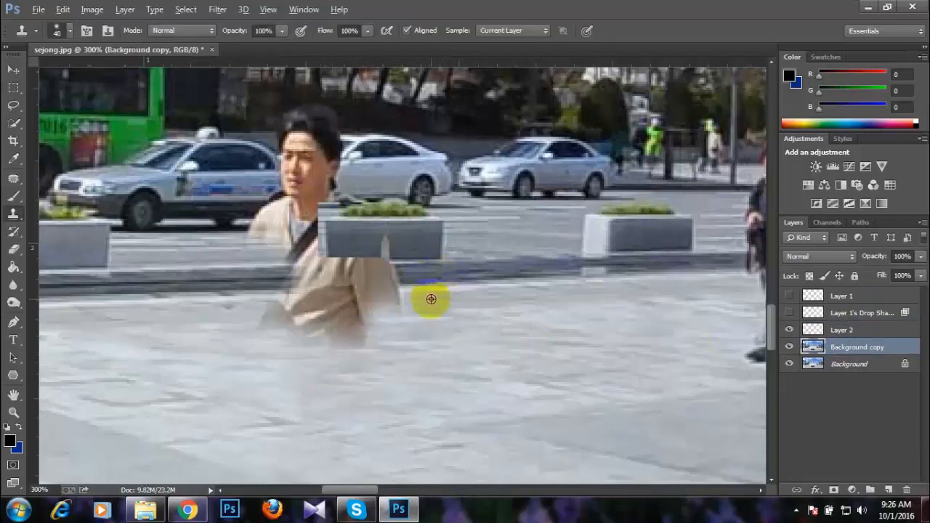
{"action": "left_click", "coordinate": [431, 299], "text": "alt"}
{"action": "left_click", "coordinate": [396, 292]}
{"action": "left_click", "coordinate": [413, 279], "text": "alt"}
{"action": "left_click", "coordinate": [385, 266]}
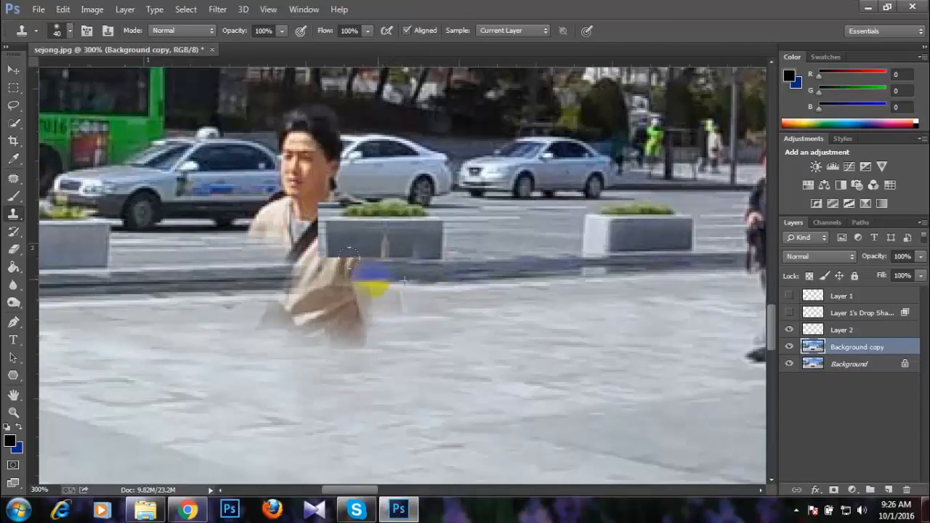
{"action": "left_click_drag", "start_coordinate": [373, 279], "coordinate": [318, 276]}
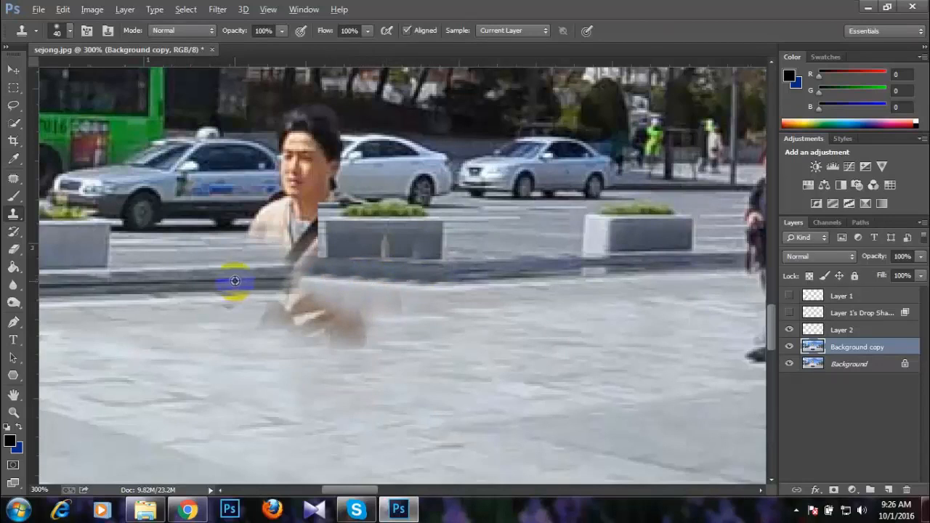
{"action": "left_click", "coordinate": [299, 279]}
{"action": "left_click", "coordinate": [306, 284]}
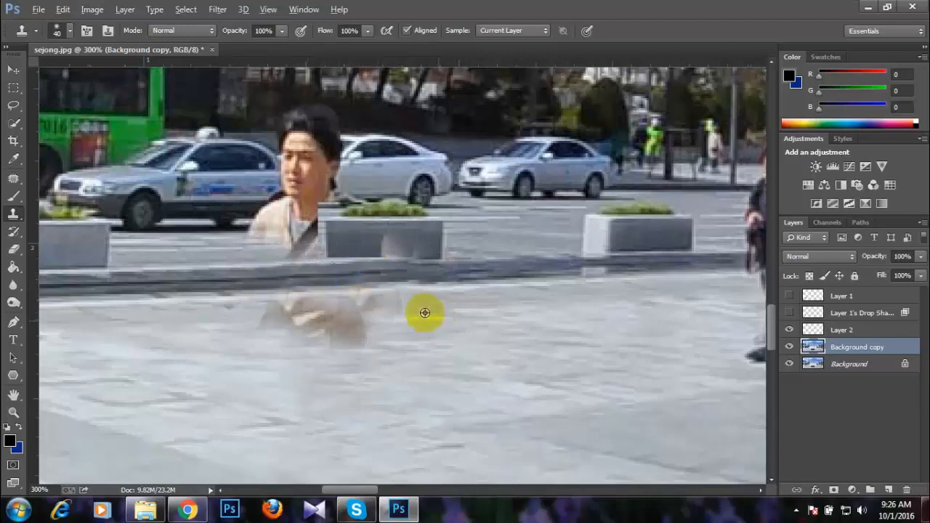
Step: Clone pavement over the remaining lower jacket below the kerb and blend the patched ground beneath it
{"action": "mouse_move", "coordinate": [422, 312]}
{"action": "left_mouse_down"}
{"action": "mouse_move", "coordinate": [369, 308]}
{"action": "mouse_move", "coordinate": [268, 323]}
{"action": "left_mouse_up"}
{"action": "left_click", "coordinate": [369, 326]}
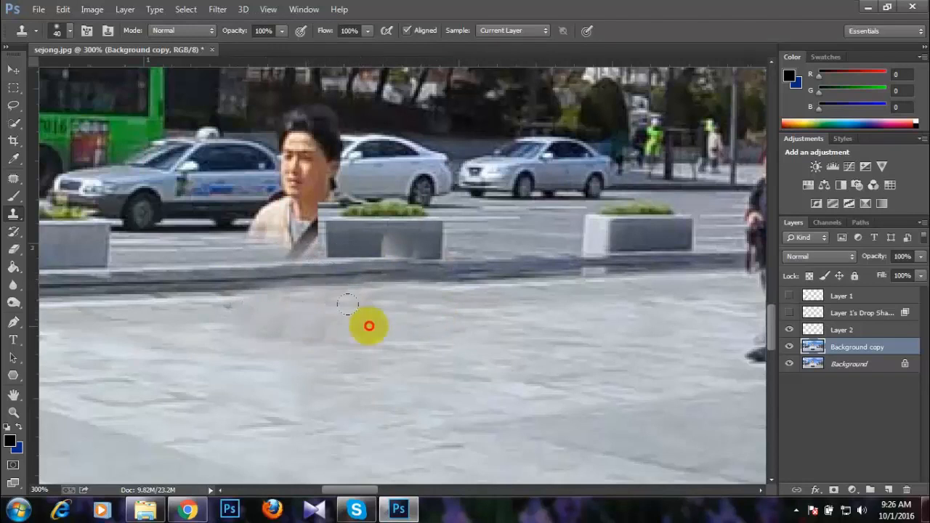
{"action": "mouse_move", "coordinate": [342, 310]}
{"action": "left_mouse_down"}
{"action": "mouse_move", "coordinate": [363, 325]}
{"action": "mouse_move", "coordinate": [344, 387]}
{"action": "left_mouse_up"}
{"action": "left_click", "coordinate": [387, 366], "text": "alt"}
{"action": "left_click", "coordinate": [320, 357]}
Step: Clone the road surface over the man's shoulder and chest beside the planter with a 20 px brush
{"action": "left_click", "coordinate": [260, 339], "text": "alt"}
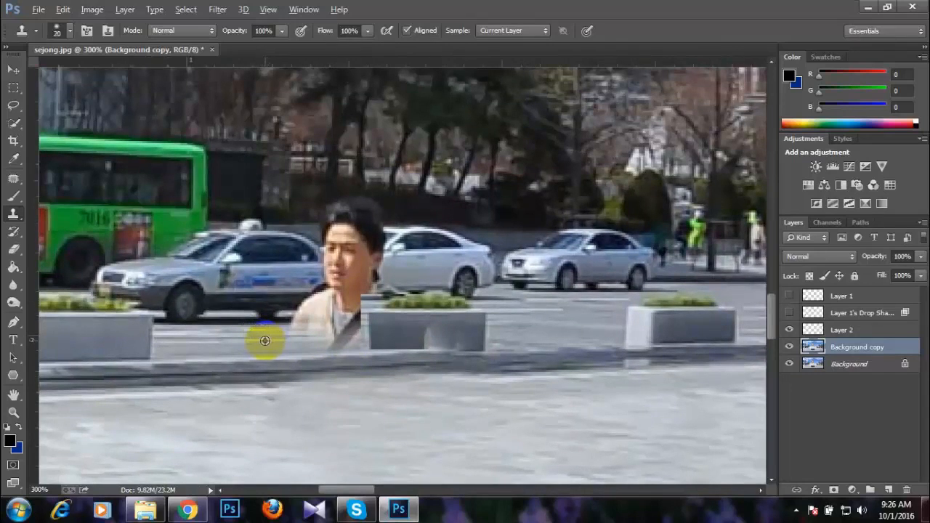
{"action": "mouse_move", "coordinate": [264, 339]}
{"action": "left_mouse_down"}
{"action": "mouse_move", "coordinate": [318, 327]}
{"action": "mouse_move", "coordinate": [342, 334]}
{"action": "mouse_move", "coordinate": [289, 329]}
{"action": "mouse_move", "coordinate": [330, 321]}
{"action": "mouse_move", "coordinate": [271, 369]}
{"action": "mouse_move", "coordinate": [280, 364]}
{"action": "left_mouse_up"}
{"action": "left_click", "coordinate": [290, 326], "text": "alt"}
{"action": "left_click", "coordinate": [298, 336]}
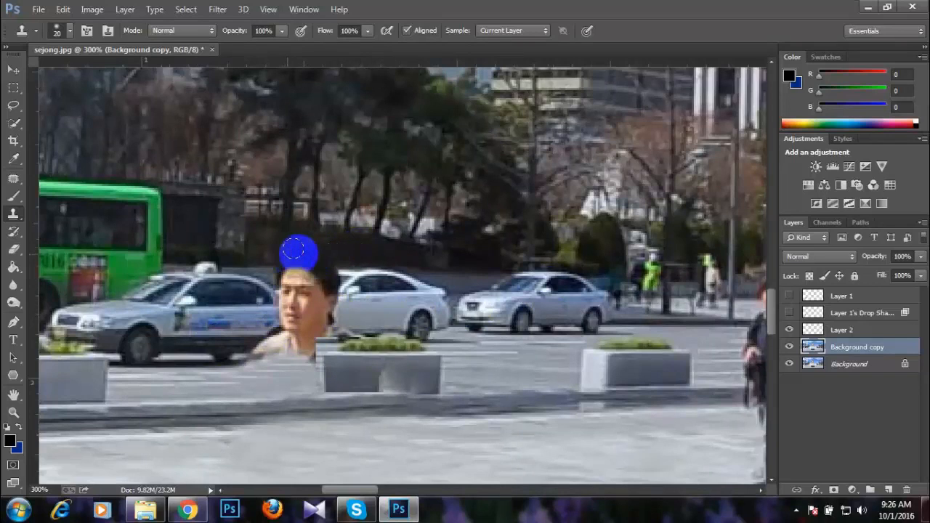
Step: Clone the dark hedge background over the top of the man's hair
{"action": "left_click", "coordinate": [298, 258]}
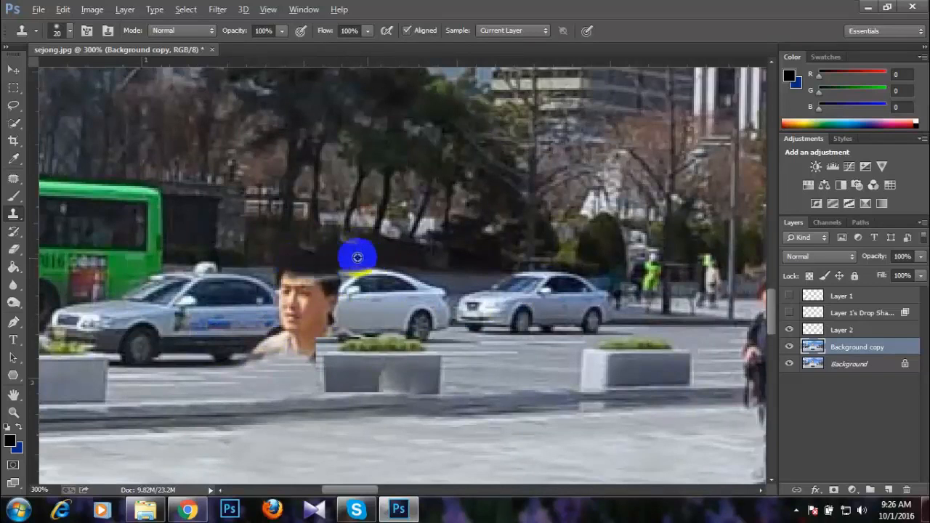
{"action": "left_click", "coordinate": [355, 258], "text": "alt"}
{"action": "mouse_move", "coordinate": [319, 267]}
{"action": "left_mouse_down"}
{"action": "mouse_move", "coordinate": [283, 266]}
{"action": "mouse_move", "coordinate": [316, 270]}
{"action": "mouse_move", "coordinate": [342, 255]}
{"action": "mouse_move", "coordinate": [310, 245]}
{"action": "mouse_move", "coordinate": [344, 243]}
{"action": "mouse_move", "coordinate": [324, 260]}
{"action": "mouse_move", "coordinate": [288, 267]}
{"action": "mouse_move", "coordinate": [336, 265]}
{"action": "left_mouse_up"}
{"action": "left_click", "coordinate": [340, 253], "text": "alt"}
{"action": "left_click", "coordinate": [308, 243]}
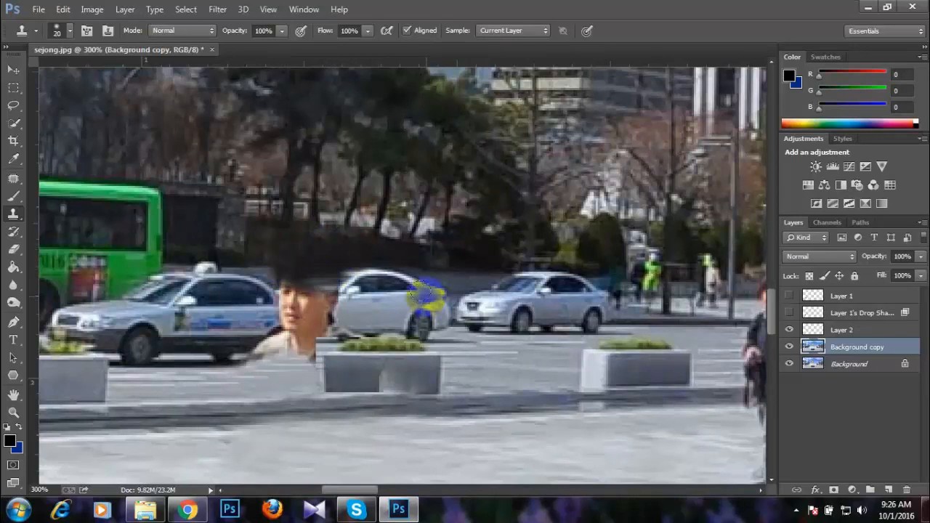
{"action": "right_click", "coordinate": [13, 125]}
{"action": "left_click", "coordinate": [61, 124]}
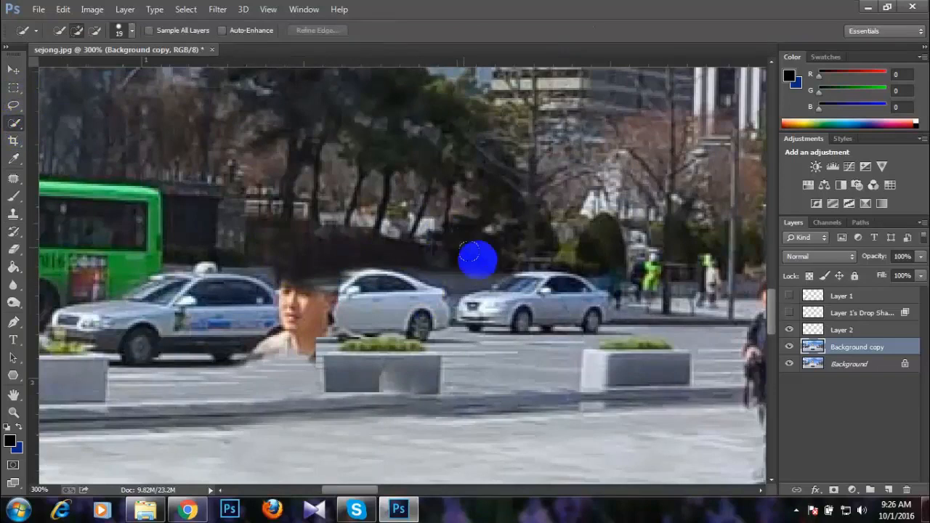
{"action": "mouse_move", "coordinate": [468, 253]}
{"action": "left_mouse_down"}
{"action": "mouse_move", "coordinate": [496, 301]}
{"action": "mouse_move", "coordinate": [464, 302]}
{"action": "mouse_move", "coordinate": [470, 316]}
{"action": "mouse_move", "coordinate": [504, 312]}
{"action": "left_mouse_up"}
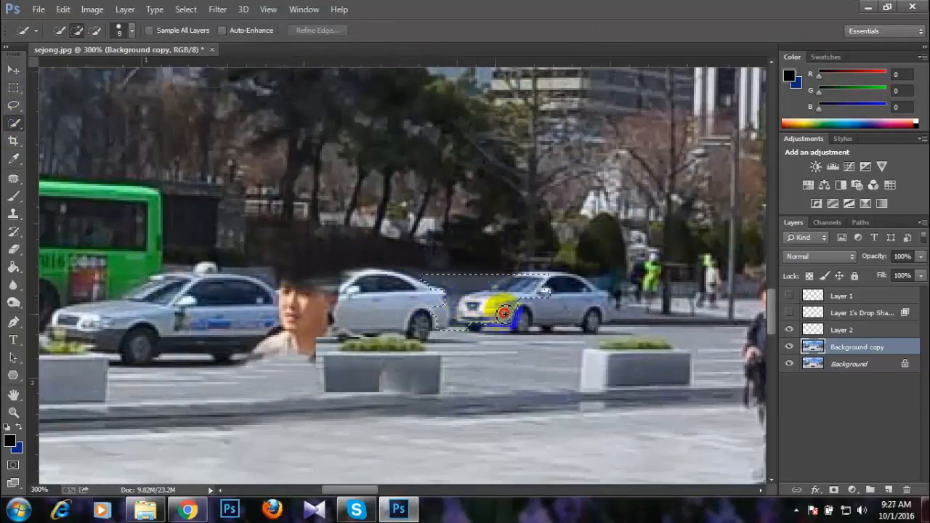
{"action": "key", "text": "ctrl+d"}
Step: Trace the farther silver car with a Pen path, convert it to a selection with 0 px feather, and copy it to a new layer
{"action": "key", "text": "p"}
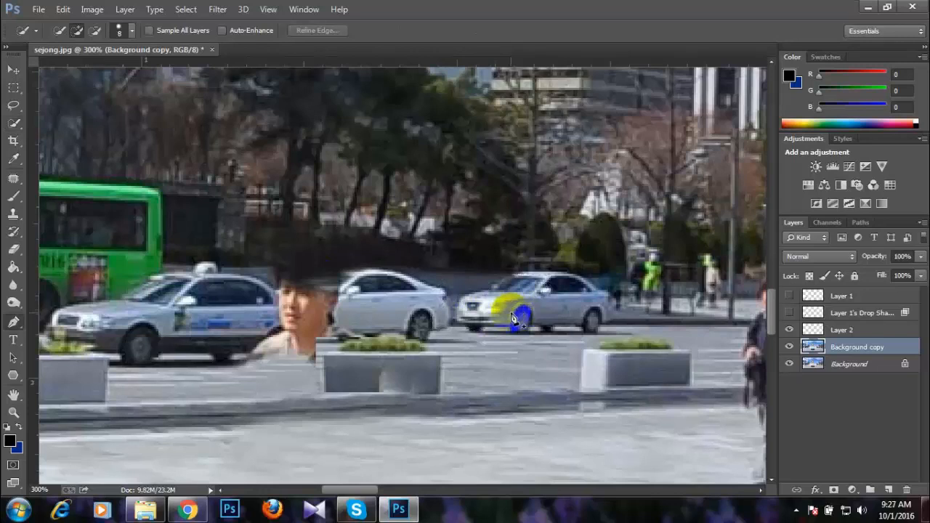
{"action": "left_click", "coordinate": [473, 342]}
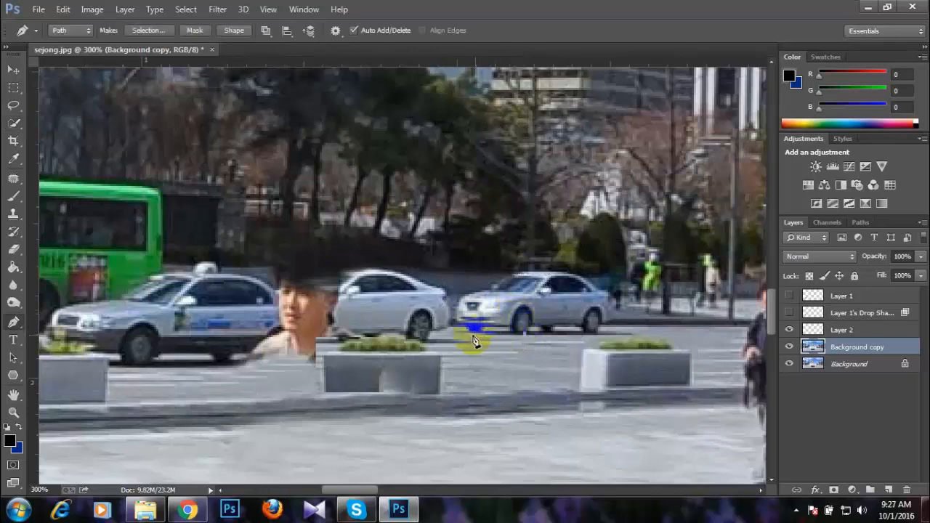
{"action": "left_click_drag", "start_coordinate": [460, 303], "coordinate": [602, 293]}
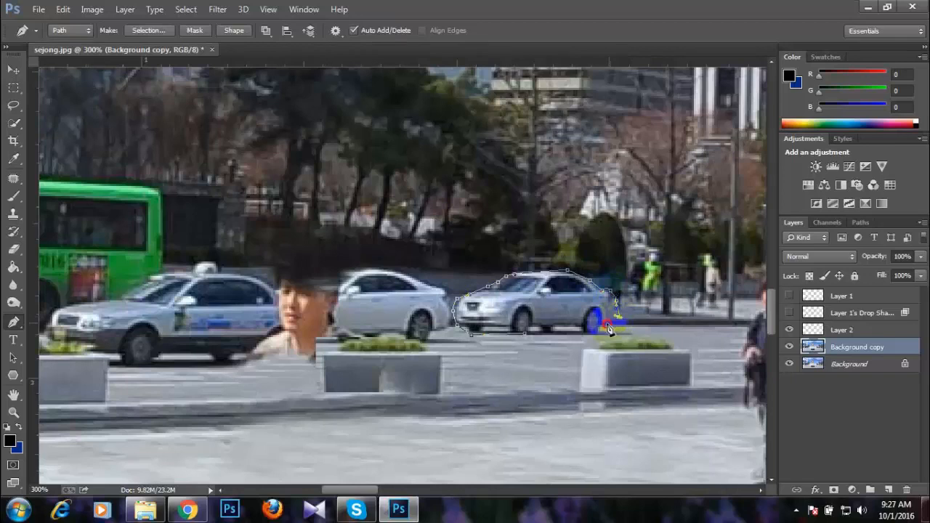
{"action": "right_click", "coordinate": [528, 342]}
{"action": "left_click", "coordinate": [574, 220]}
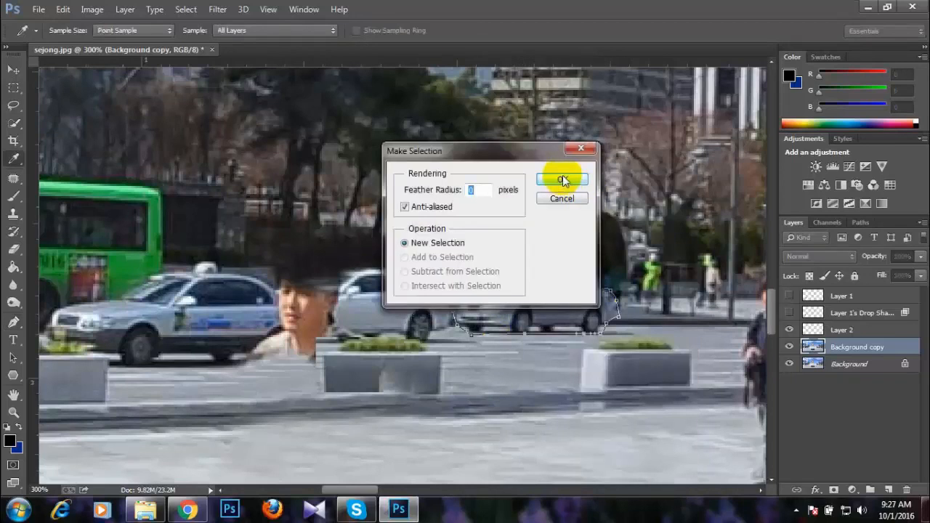
{"action": "left_click", "coordinate": [563, 180]}
{"action": "key", "text": "ctrl+j"}
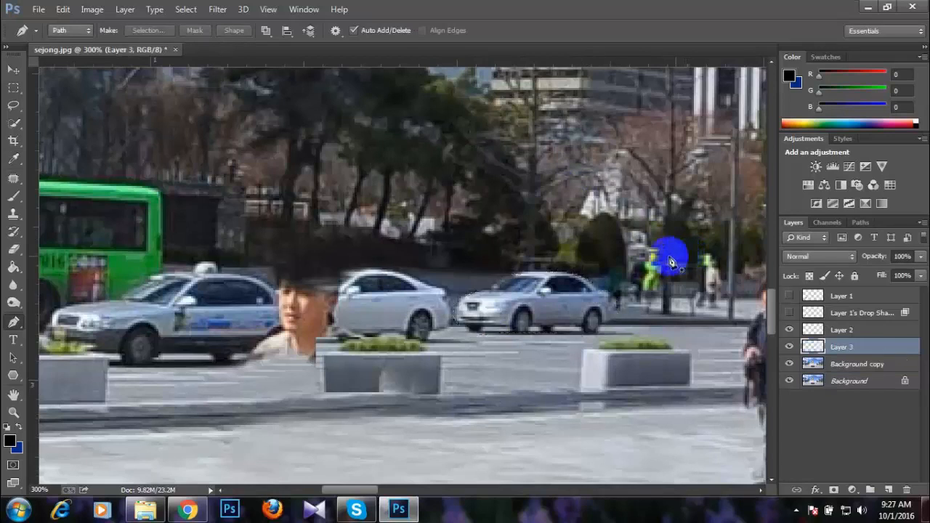
Step: Move the copied car over the white car and the man's face, and scale it to 104.86% width and 112.50% height
{"action": "left_click", "coordinate": [13, 69]}
{"action": "left_click_drag", "start_coordinate": [529, 314], "coordinate": [376, 314]}
{"action": "key", "text": "ctrl+t"}
{"action": "left_click_drag", "start_coordinate": [366, 274], "coordinate": [367, 263]}
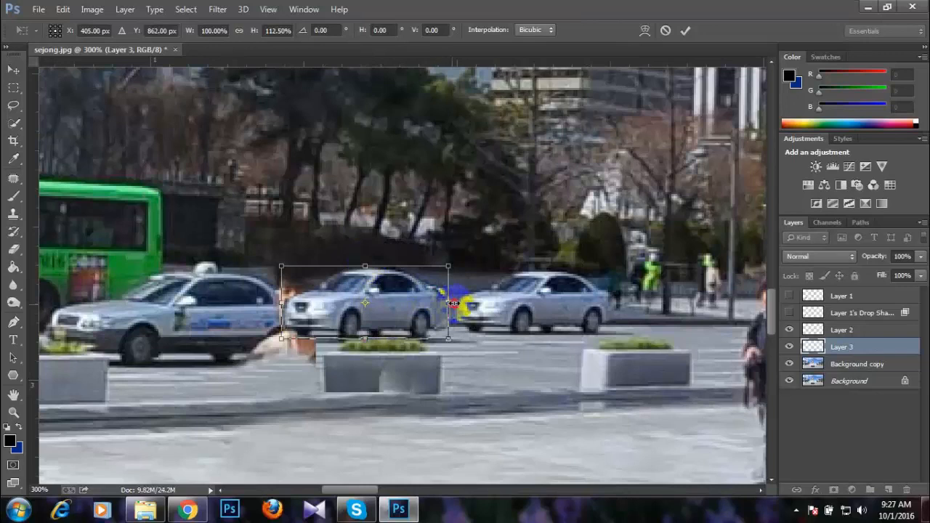
{"action": "left_click_drag", "start_coordinate": [453, 303], "coordinate": [458, 304]}
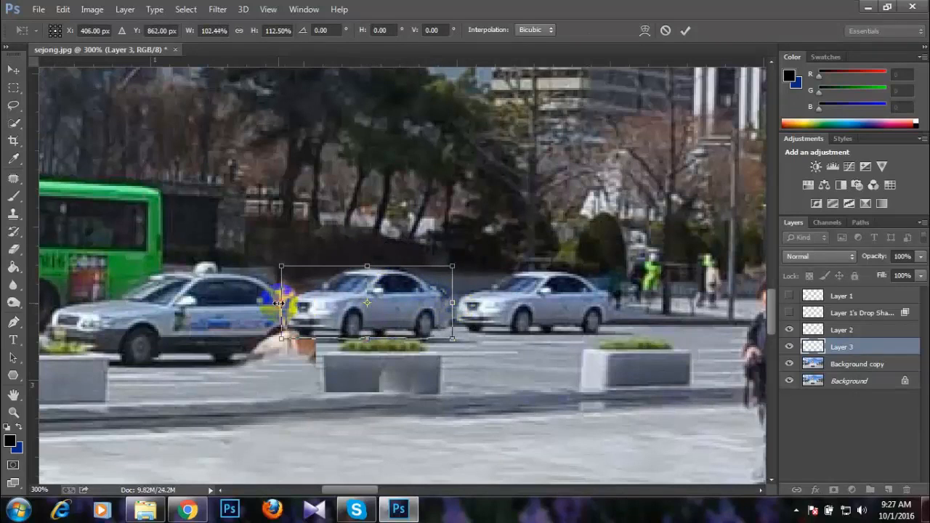
{"action": "left_click_drag", "start_coordinate": [281, 307], "coordinate": [278, 308]}
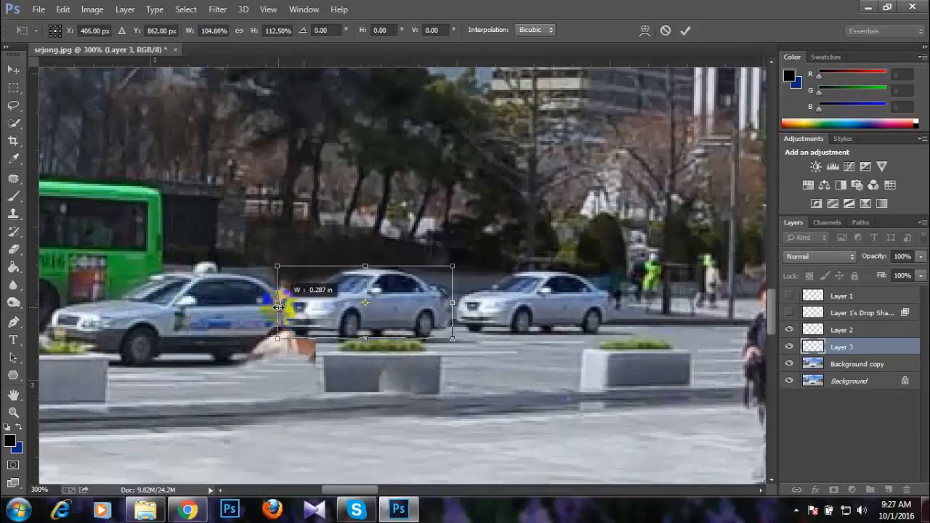
{"action": "key", "text": "Return"}
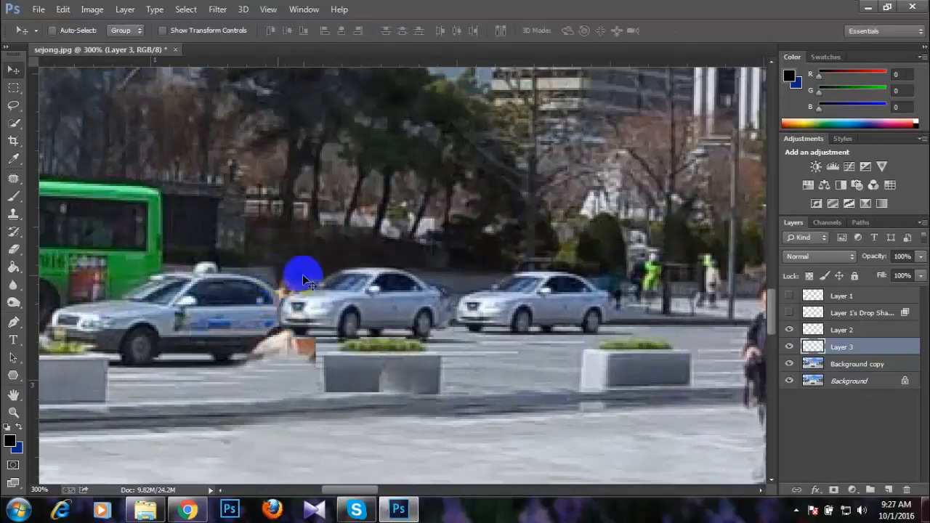
Step: Examine the whole image and the patched street area around the copied car and the leftover parts of the man
{"action": "key", "text": "ctrl+0"}
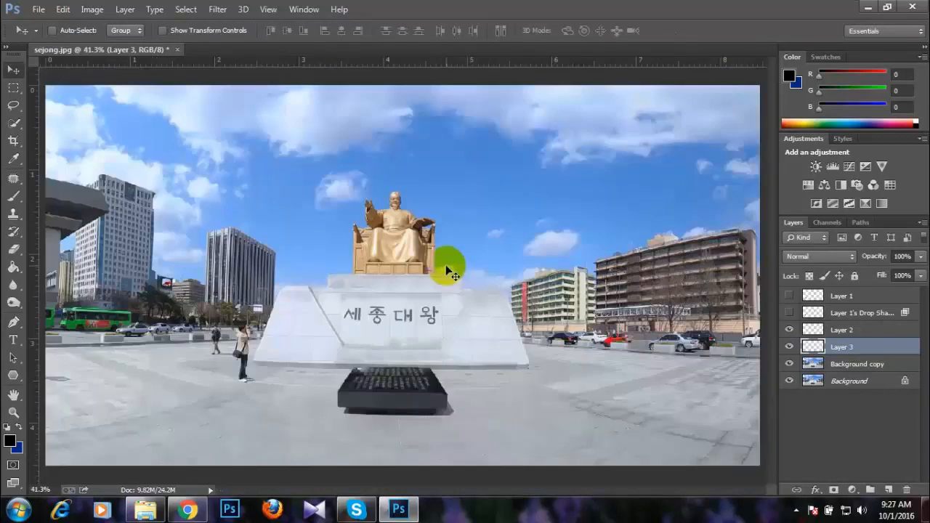
{"action": "key", "text": "ctrl+plus"}
{"action": "key", "text": "ctrl+plus"}
{"action": "key", "text": "ctrl+plus"}
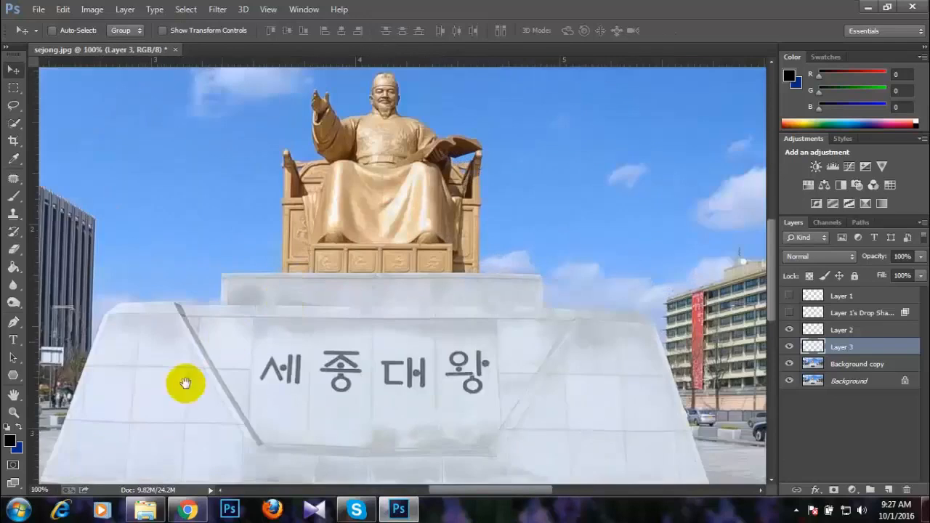
{"action": "left_click_drag", "start_coordinate": [185, 382], "coordinate": [471, 265]}
{"action": "left_click_drag", "start_coordinate": [260, 336], "coordinate": [400, 341]}
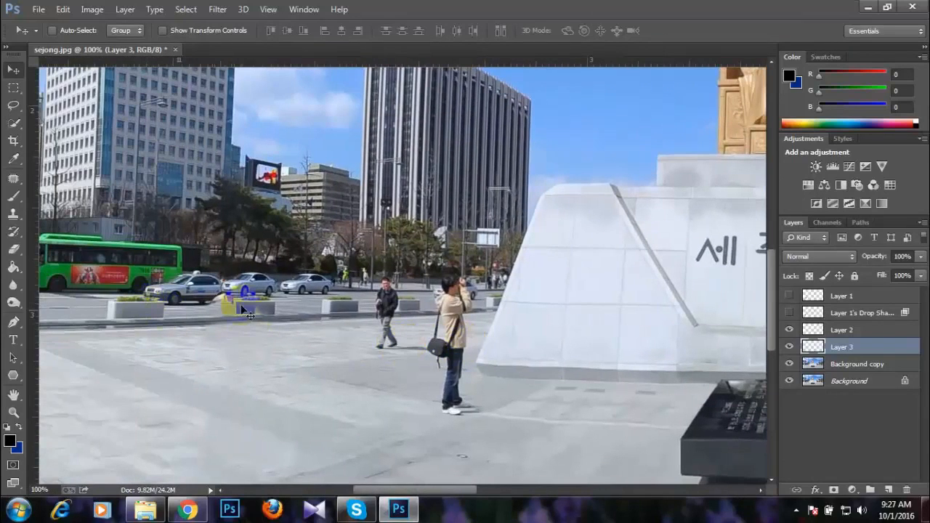
{"action": "left_click_drag", "start_coordinate": [243, 306], "coordinate": [151, 313]}
{"action": "key", "text": "ctrl+plus"}
{"action": "key", "text": "ctrl+plus"}
{"action": "key", "text": "ctrl+plus"}
{"action": "key", "text": "ctrl+plus"}
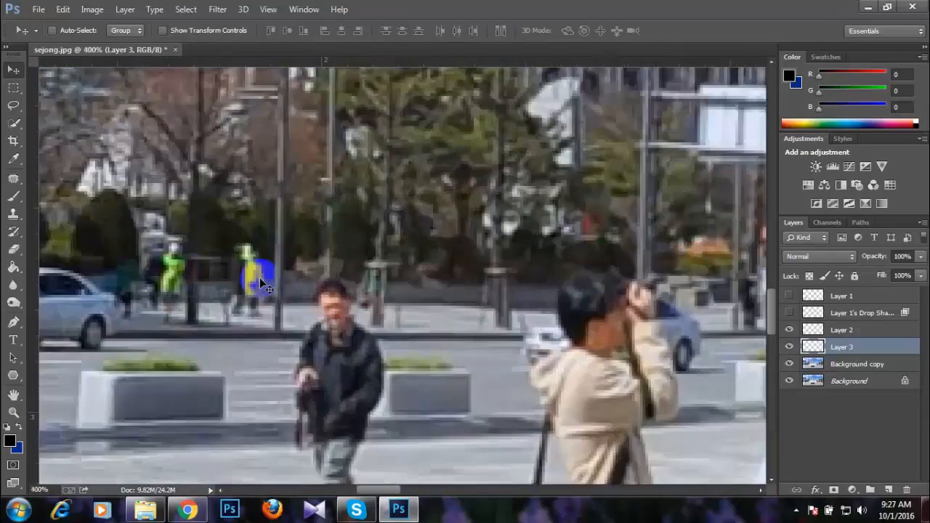
{"action": "left_click_drag", "start_coordinate": [289, 298], "coordinate": [706, 255]}
{"action": "left_click_drag", "start_coordinate": [312, 317], "coordinate": [623, 269]}
{"action": "left_click_drag", "start_coordinate": [208, 316], "coordinate": [458, 353]}
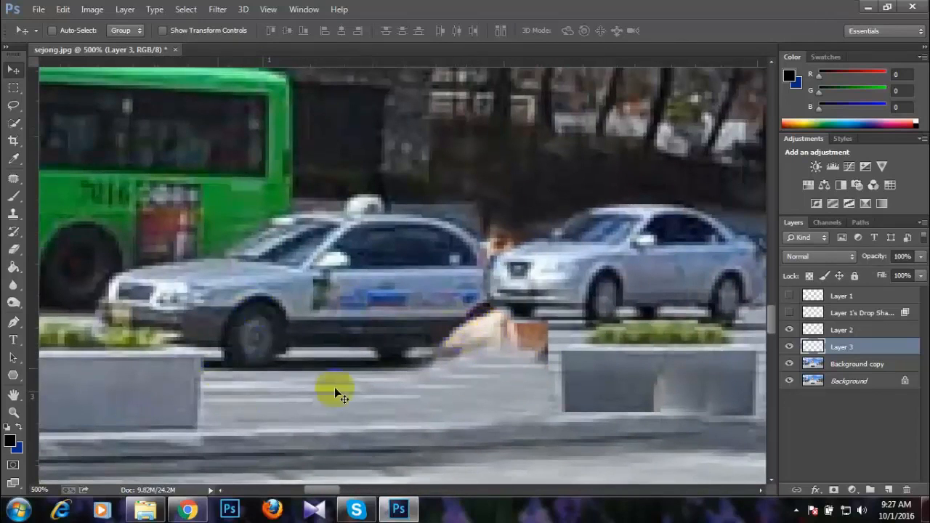
Step: Select the taxi's front wheel with an elliptical marquee and try to duplicate it from Layer 3
{"action": "key", "text": "p"}
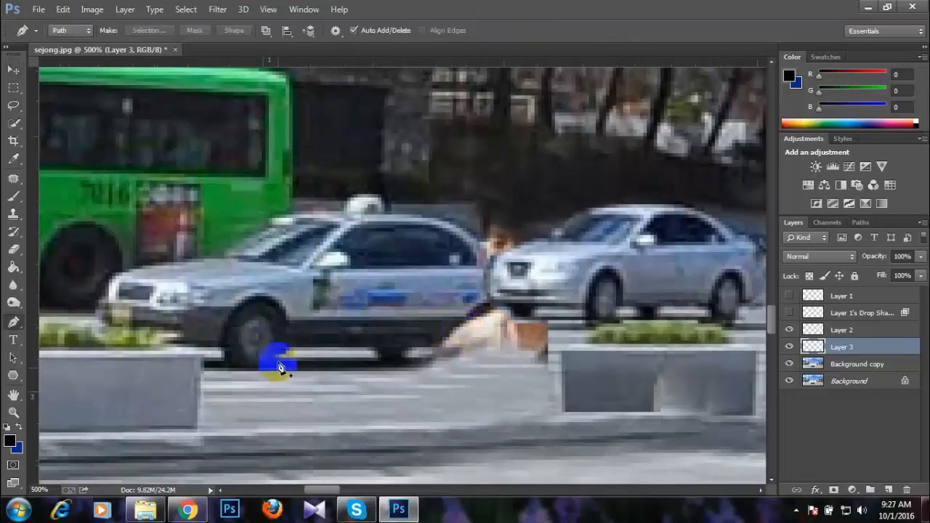
{"action": "left_click_drag", "start_coordinate": [15, 91], "coordinate": [69, 95]}
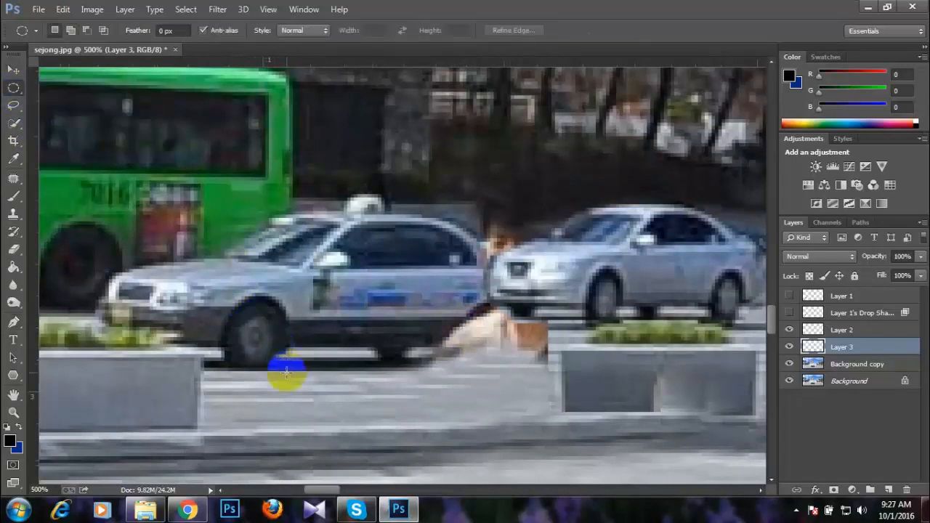
{"action": "left_click_drag", "start_coordinate": [286, 372], "coordinate": [225, 302]}
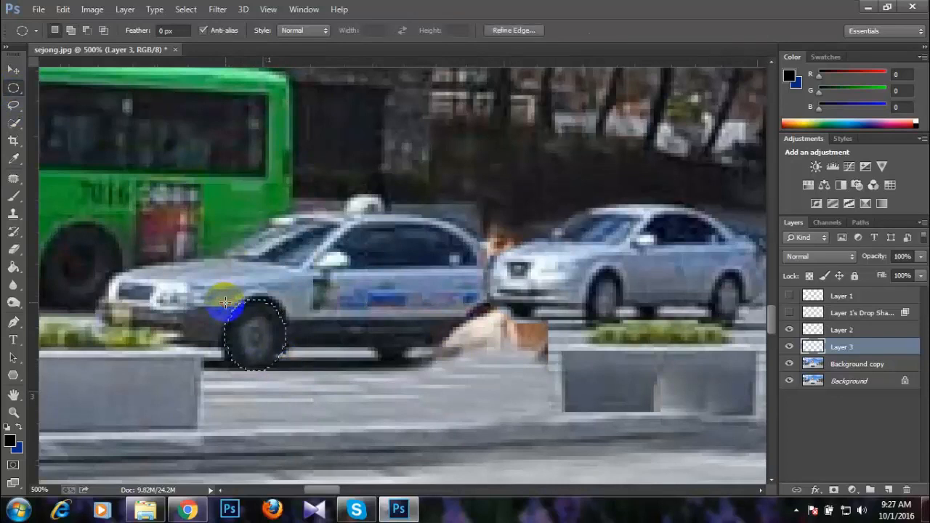
{"action": "left_click_drag", "start_coordinate": [263, 336], "coordinate": [446, 342]}
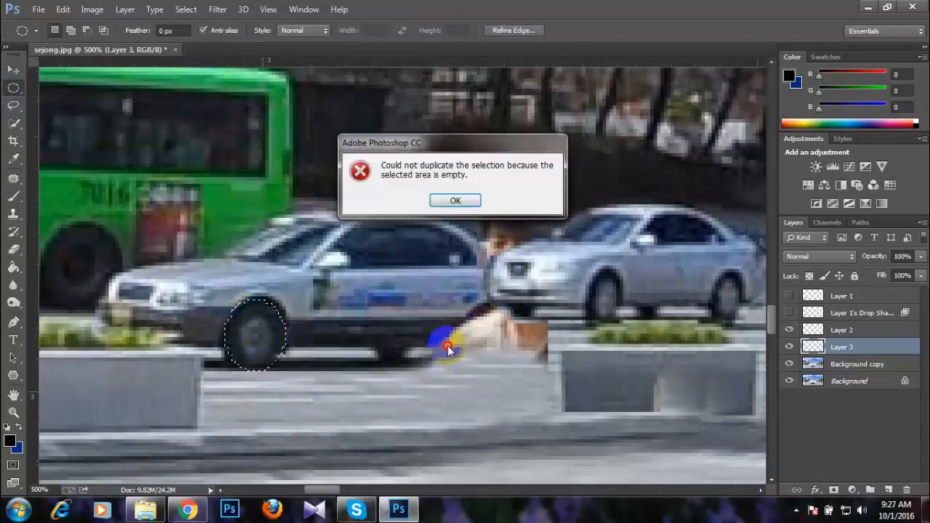
{"action": "left_click", "coordinate": [460, 199]}
Step: Duplicate the selected wheel on the Background copy layer to the taxi's rear, scale it to 88.89% width and 90.48% height, and deselect
{"action": "left_click", "coordinate": [832, 365]}
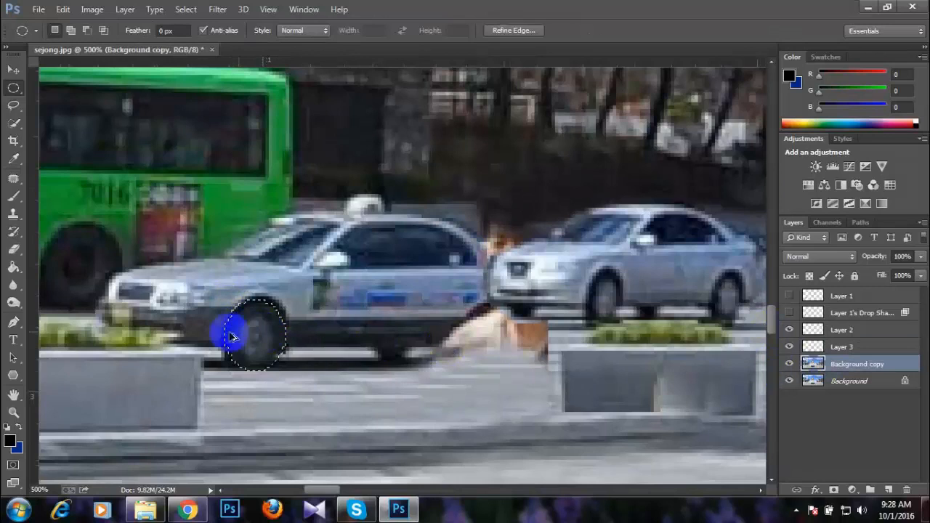
{"action": "left_click_drag", "start_coordinate": [254, 334], "coordinate": [483, 335]}
{"action": "key", "text": "ctrl+t"}
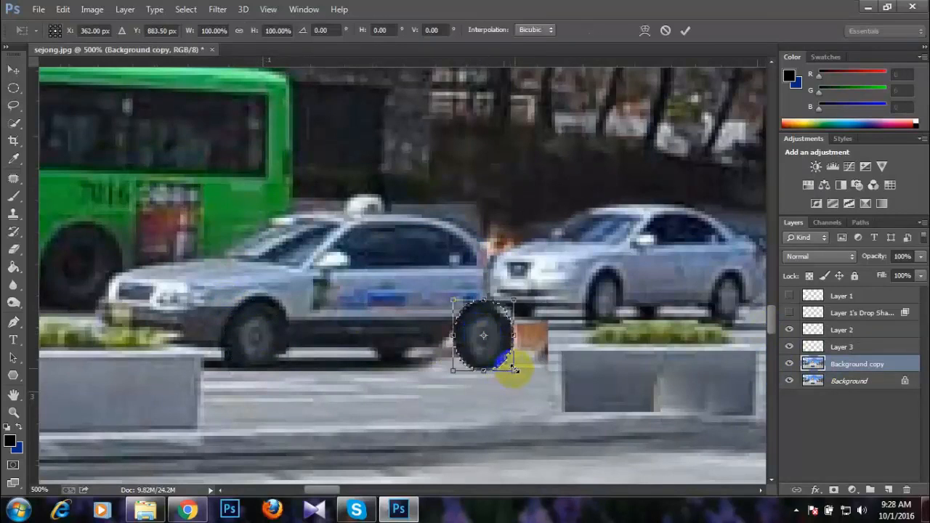
{"action": "mouse_move", "coordinate": [514, 369]}
{"action": "left_mouse_down"}
{"action": "mouse_move", "coordinate": [508, 357]}
{"action": "mouse_move", "coordinate": [510, 366]}
{"action": "left_mouse_up"}
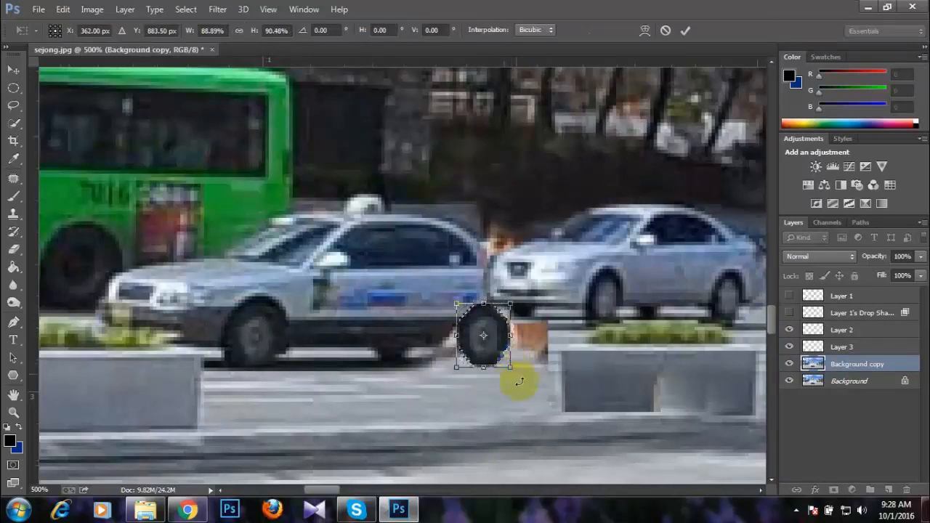
{"action": "key", "text": "Return"}
{"action": "key", "text": "ctrl+BackSpace"}
{"action": "key", "text": "ctrl+d"}
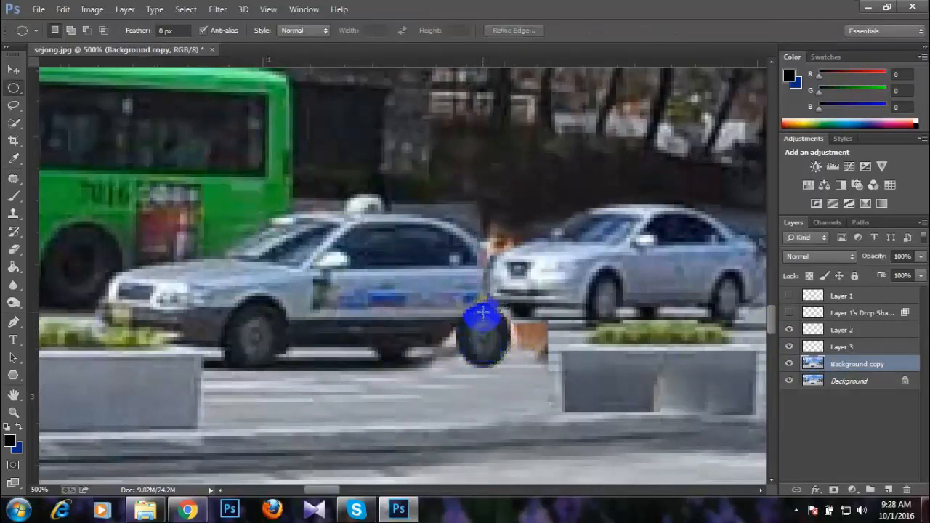
{"action": "key", "text": "ctrl+minus"}
{"action": "key", "text": "ctrl+minus"}
{"action": "key", "text": "ctrl+minus"}
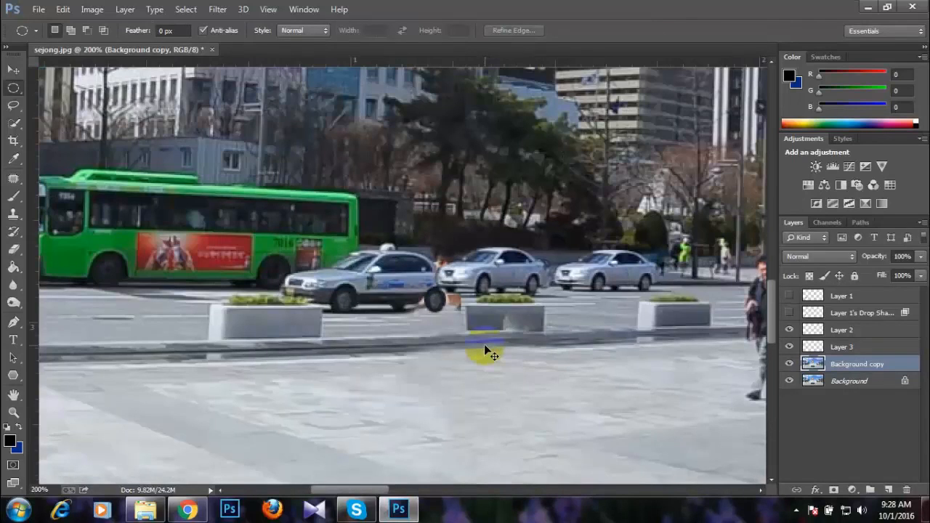
{"action": "key", "text": "ctrl+plus"}
{"action": "key", "text": "ctrl+plus"}
{"action": "key", "text": "ctrl+plus"}
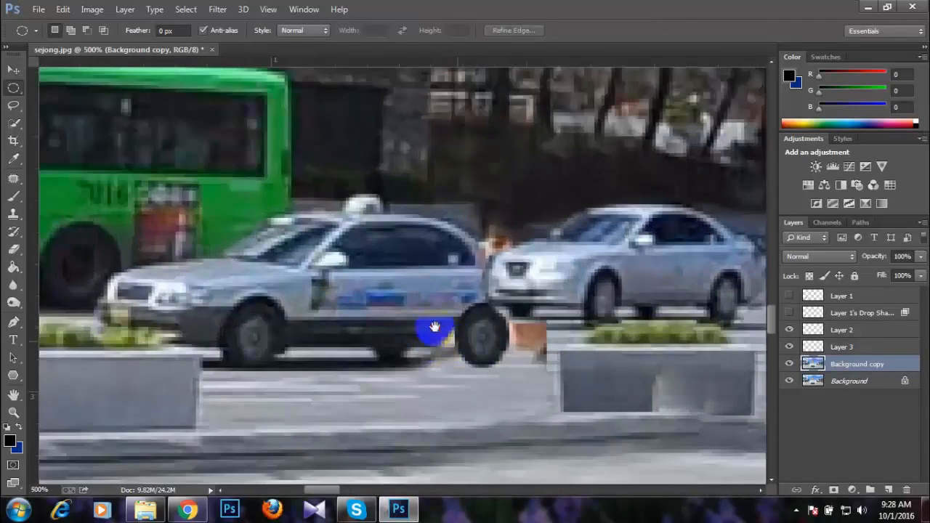
Step: Clone the taxi's dark lower body on the Background copy layer over the leftover patch beside its copied rear wheel
{"action": "left_click_drag", "start_coordinate": [434, 328], "coordinate": [366, 252]}
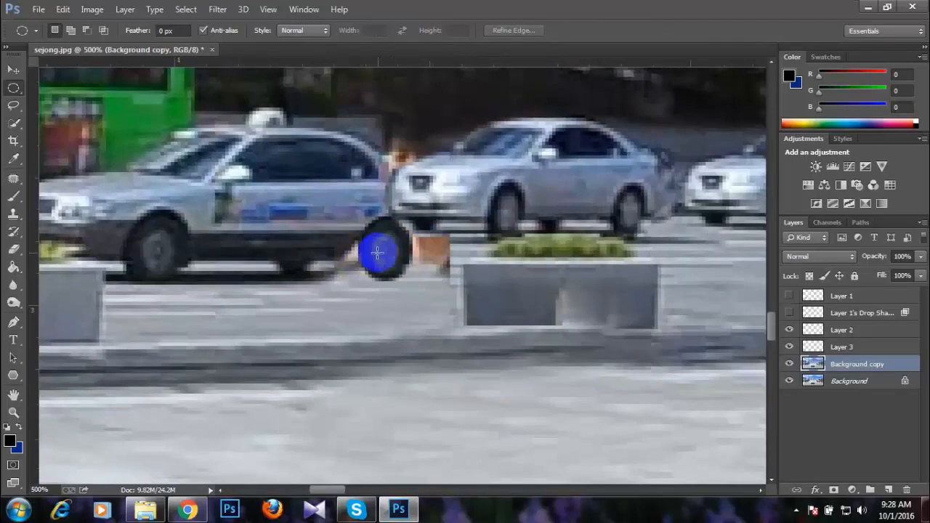
{"action": "key", "text": "s"}
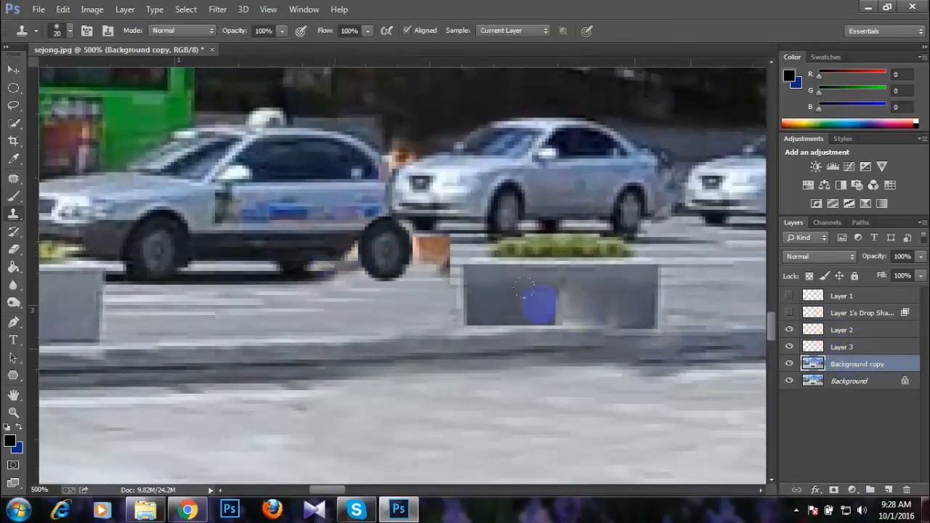
{"action": "left_click", "coordinate": [345, 247], "text": "alt"}
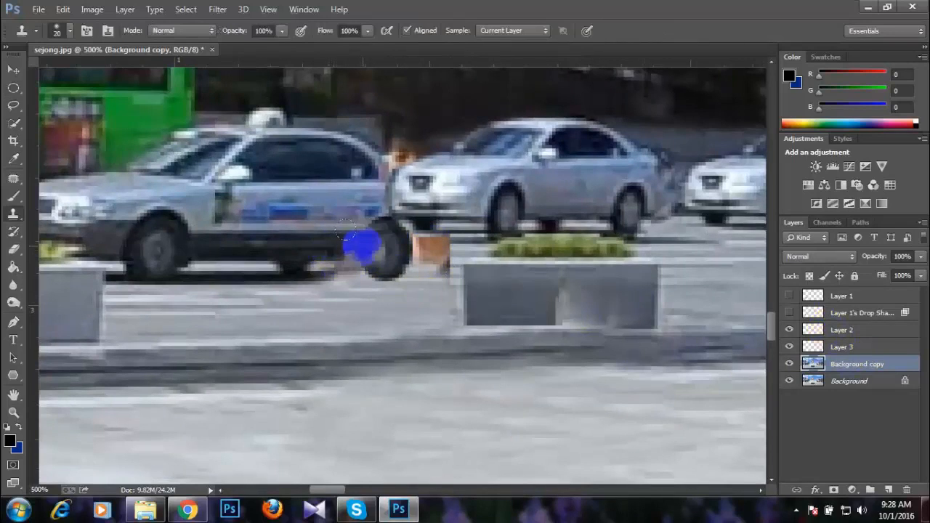
{"action": "left_click", "coordinate": [357, 247]}
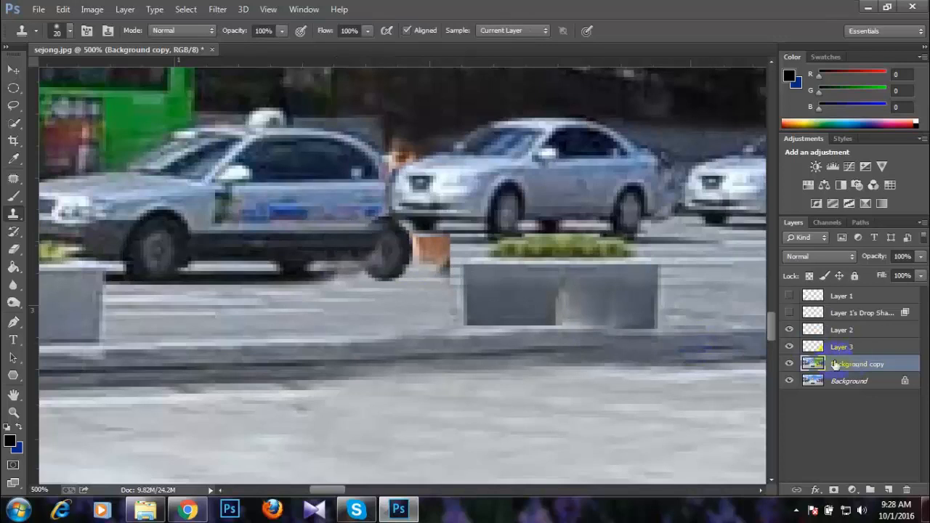
Step: Toggle the visibility of Layer 3, Layer 2 and Background copy to check which layer holds each patched part
{"action": "left_click", "coordinate": [788, 348]}
{"action": "left_click", "coordinate": [789, 347]}
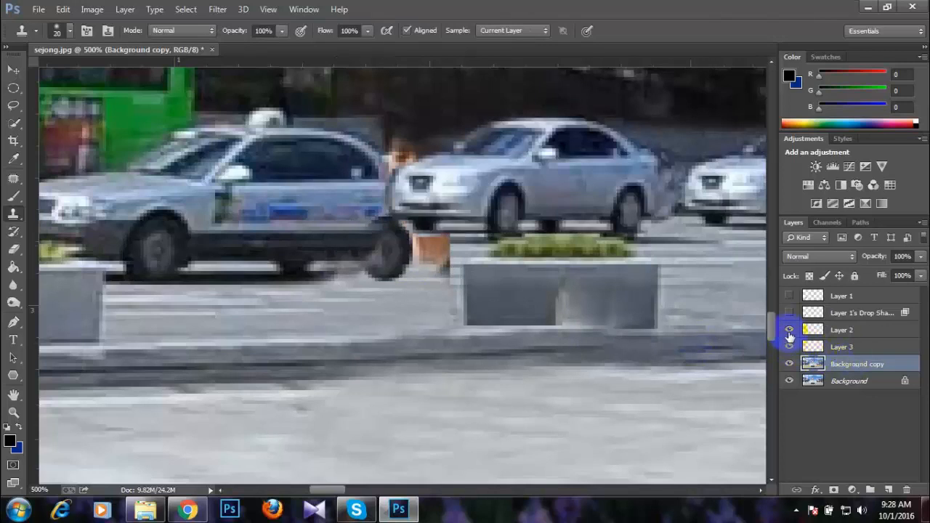
{"action": "left_click", "coordinate": [789, 330]}
{"action": "left_click", "coordinate": [789, 331]}
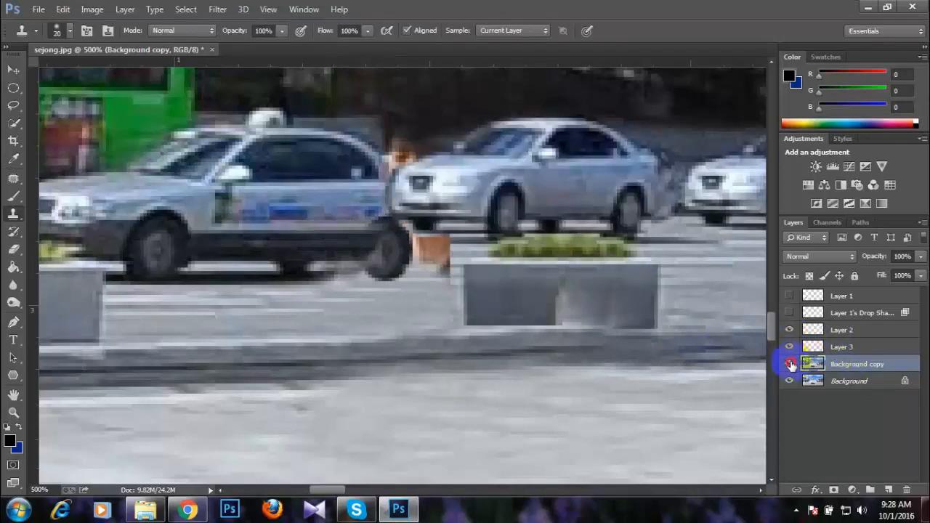
{"action": "left_click", "coordinate": [790, 363]}
{"action": "left_click", "coordinate": [789, 364]}
{"action": "left_click", "coordinate": [789, 364]}
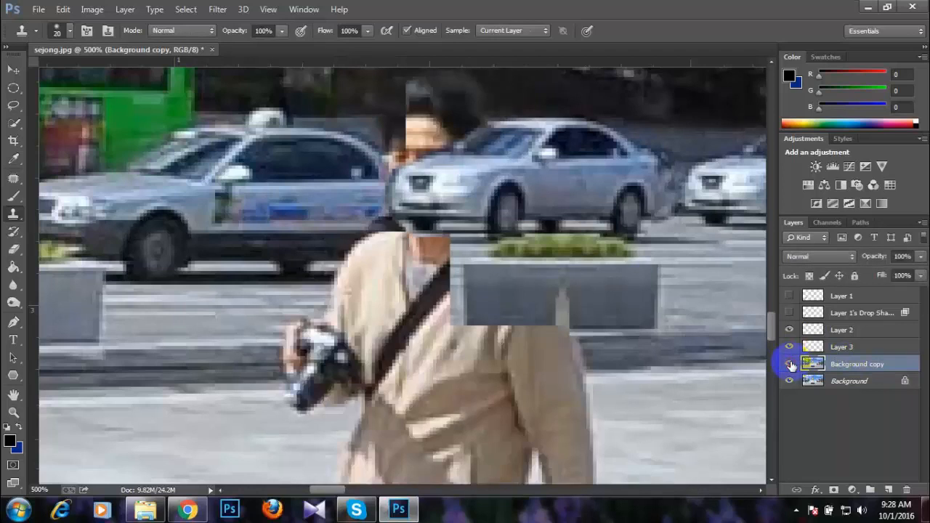
{"action": "left_click", "coordinate": [789, 364]}
Step: Clone the dark background over the remnants of the man's face between the taxi and the silver car
{"action": "left_click", "coordinate": [390, 138], "text": "alt"}
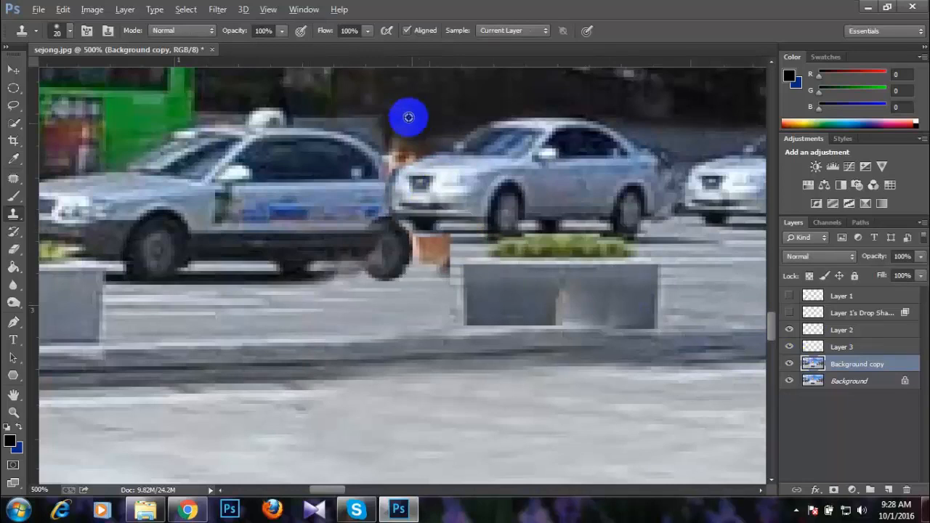
{"action": "left_click", "coordinate": [409, 111], "text": "alt"}
{"action": "left_click", "coordinate": [407, 145]}
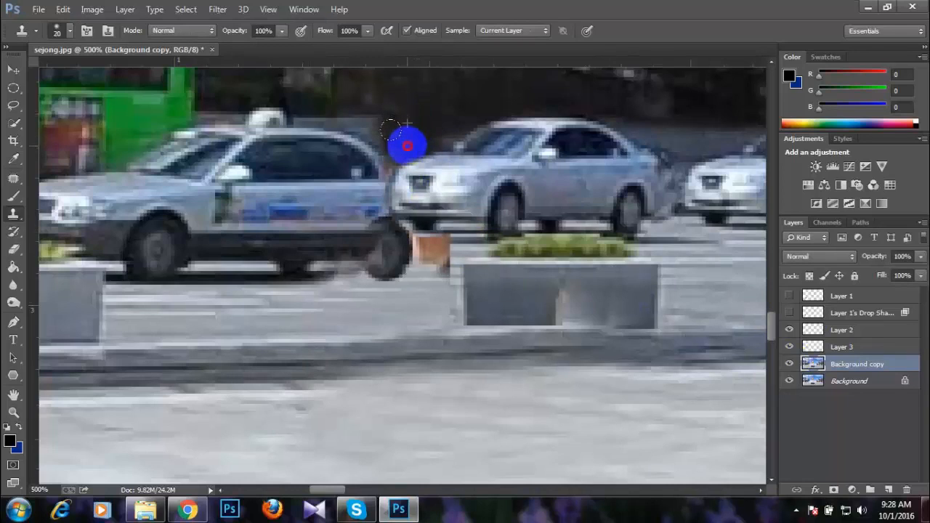
{"action": "left_click", "coordinate": [364, 124], "text": "alt"}
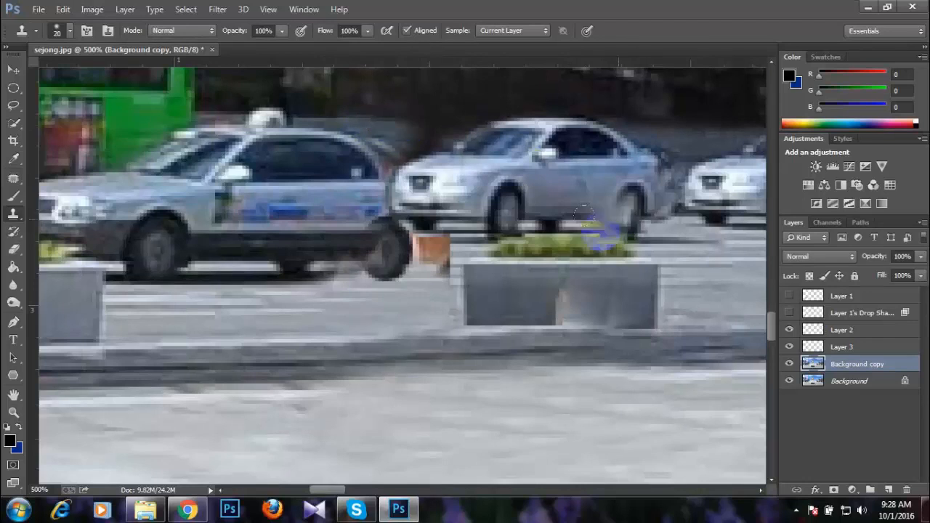
Step: Show Layer 1 and Layer 1's Drop Shadow layer again over the retouched street
{"action": "left_click_drag", "start_coordinate": [539, 202], "coordinate": [524, 226]}
{"action": "key", "text": "ctrl+minus"}
{"action": "key", "text": "ctrl+minus"}
{"action": "key", "text": "ctrl+minus"}
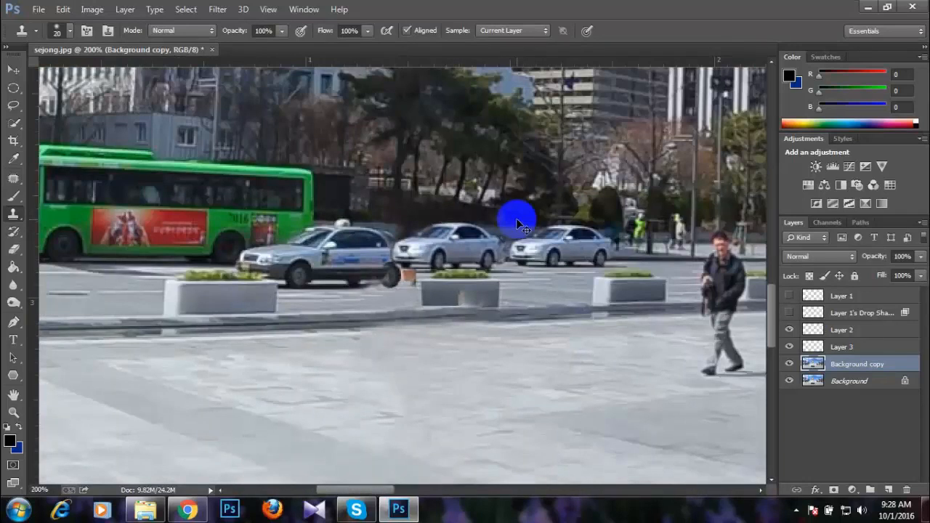
{"action": "key", "text": "ctrl+minus"}
{"action": "key", "text": "ctrl+minus"}
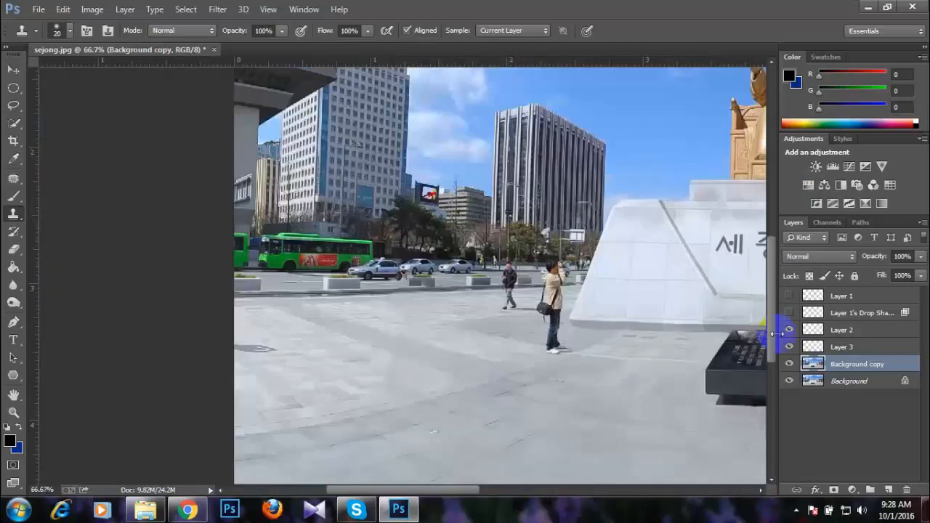
{"action": "left_click", "coordinate": [788, 313]}
{"action": "left_click", "coordinate": [788, 296]}
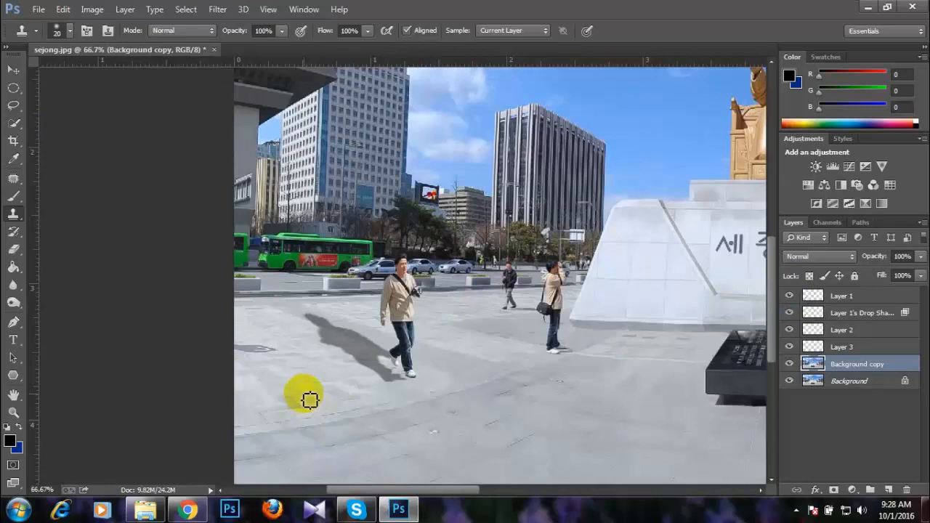
Step: Examine the walking man up close against the retouched cars, and review him with his shadow in the wider scene
{"action": "key", "text": "ctrl+plus"}
{"action": "key", "text": "ctrl+plus"}
{"action": "key", "text": "ctrl+plus"}
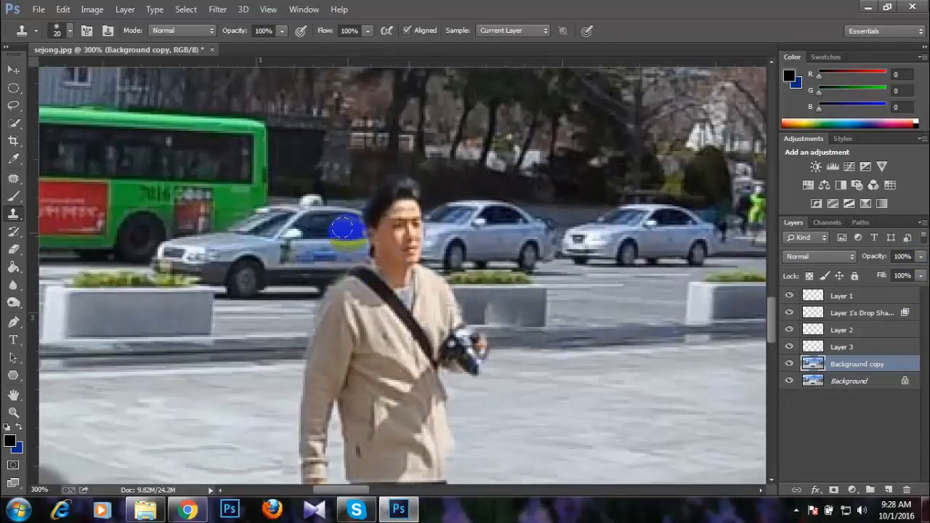
{"action": "key", "text": "ctrl+minus"}
{"action": "key", "text": "ctrl+minus"}
{"action": "key", "text": "ctrl+minus"}
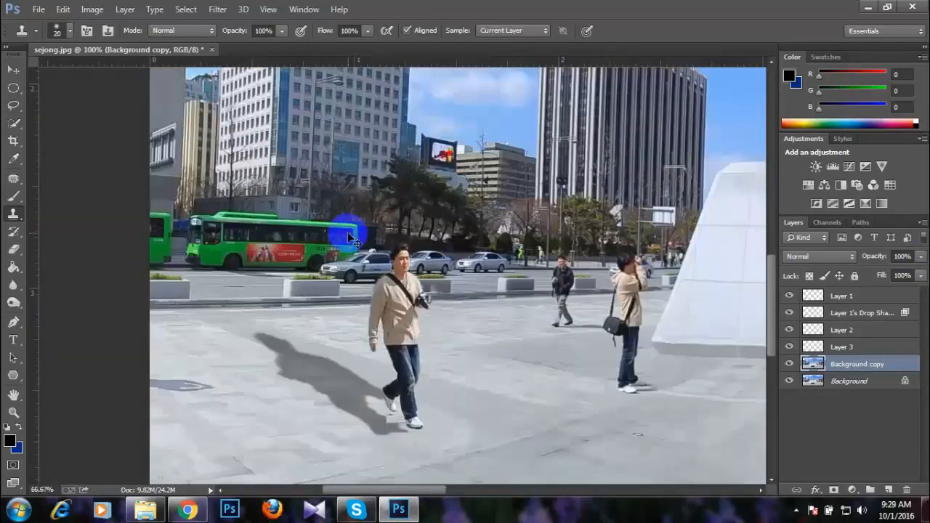